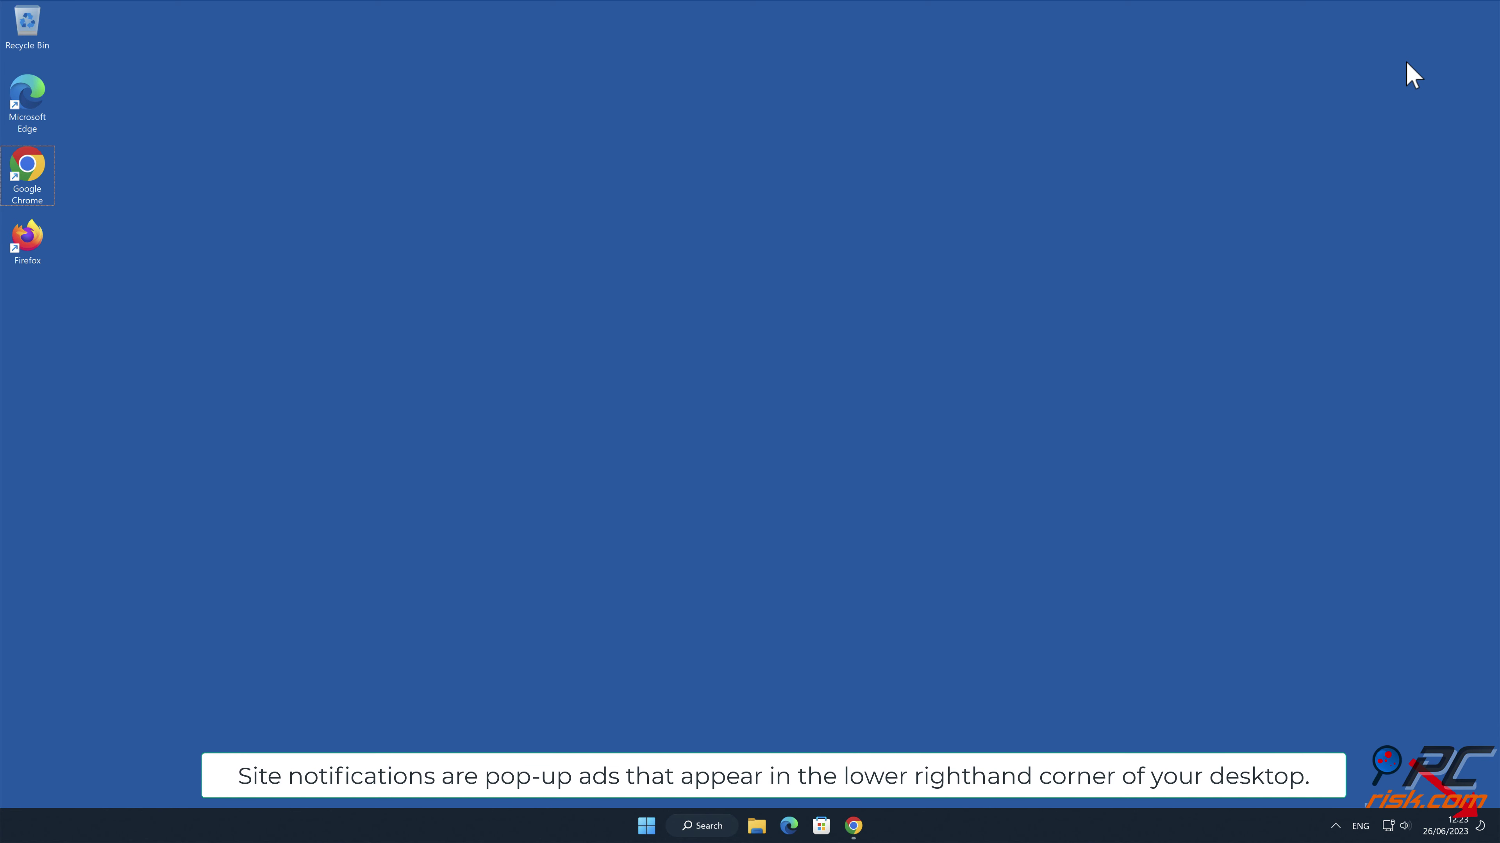
Open Chrome on theactualblog.com, allow its notifications, and close the browser window
click(854, 826)
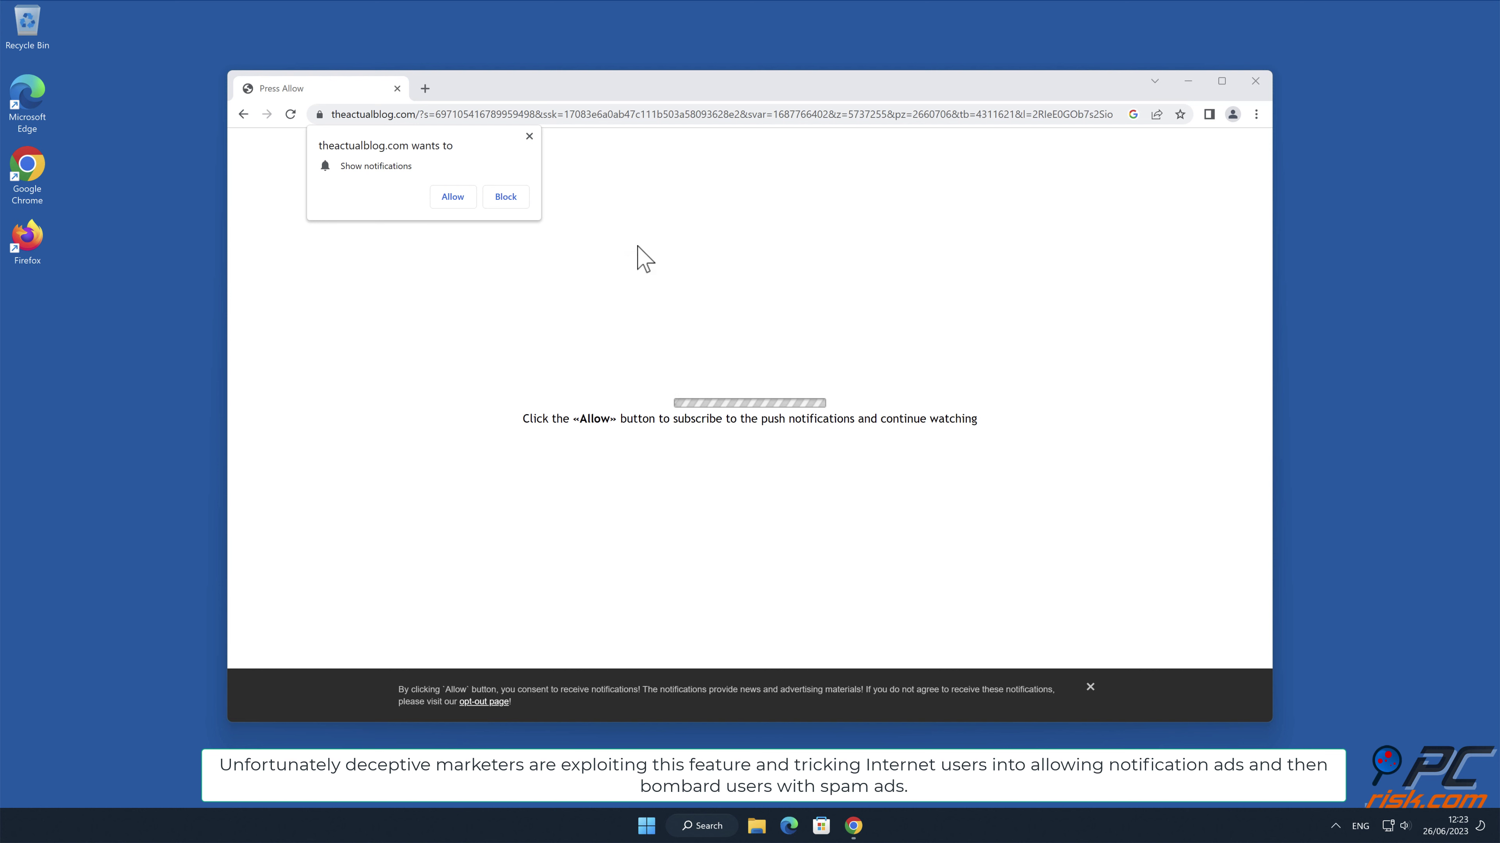
click(471, 202)
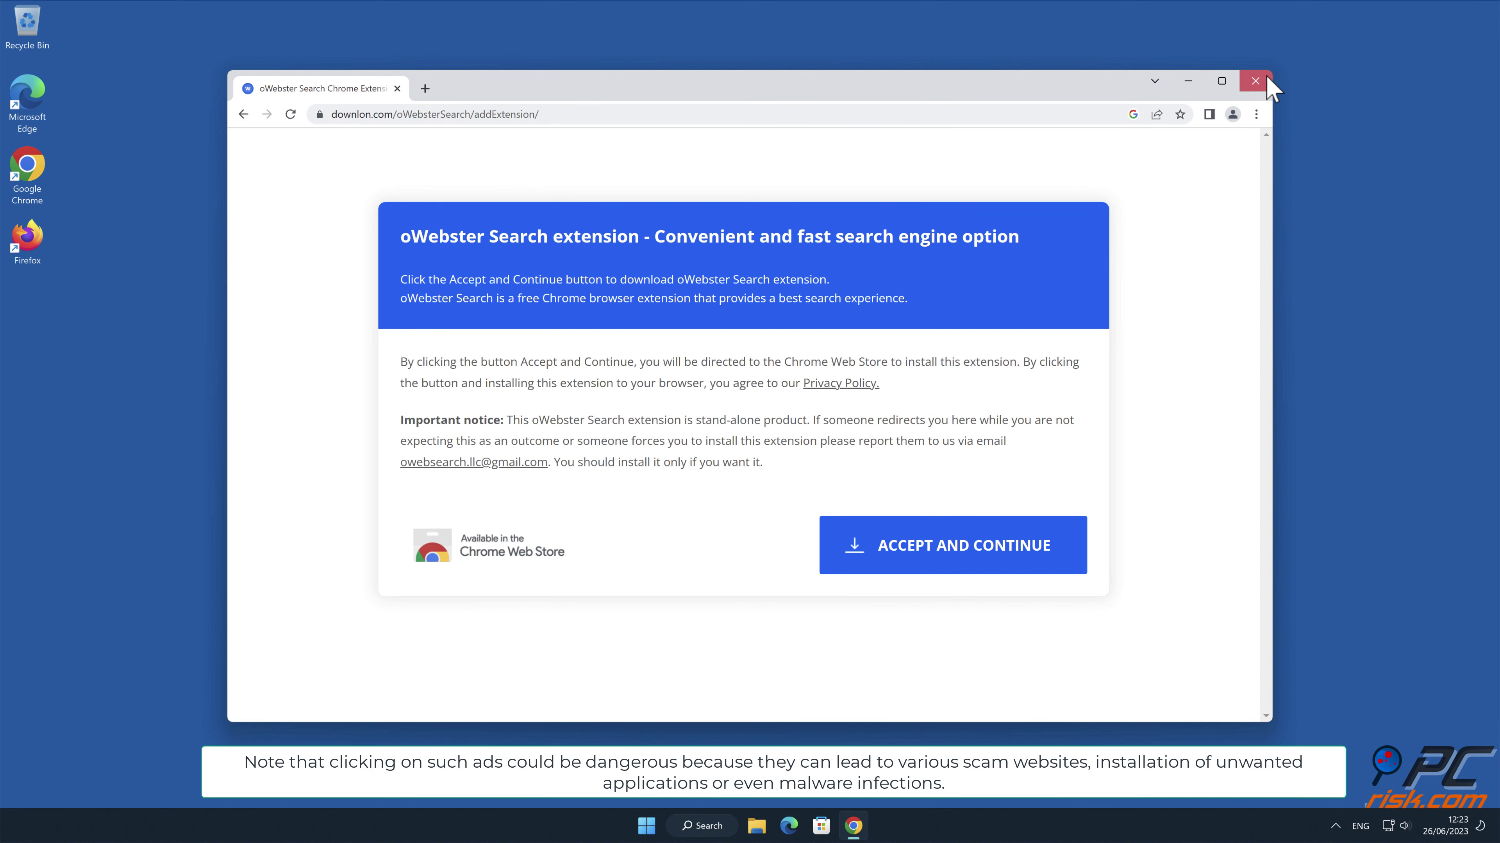
click(1256, 81)
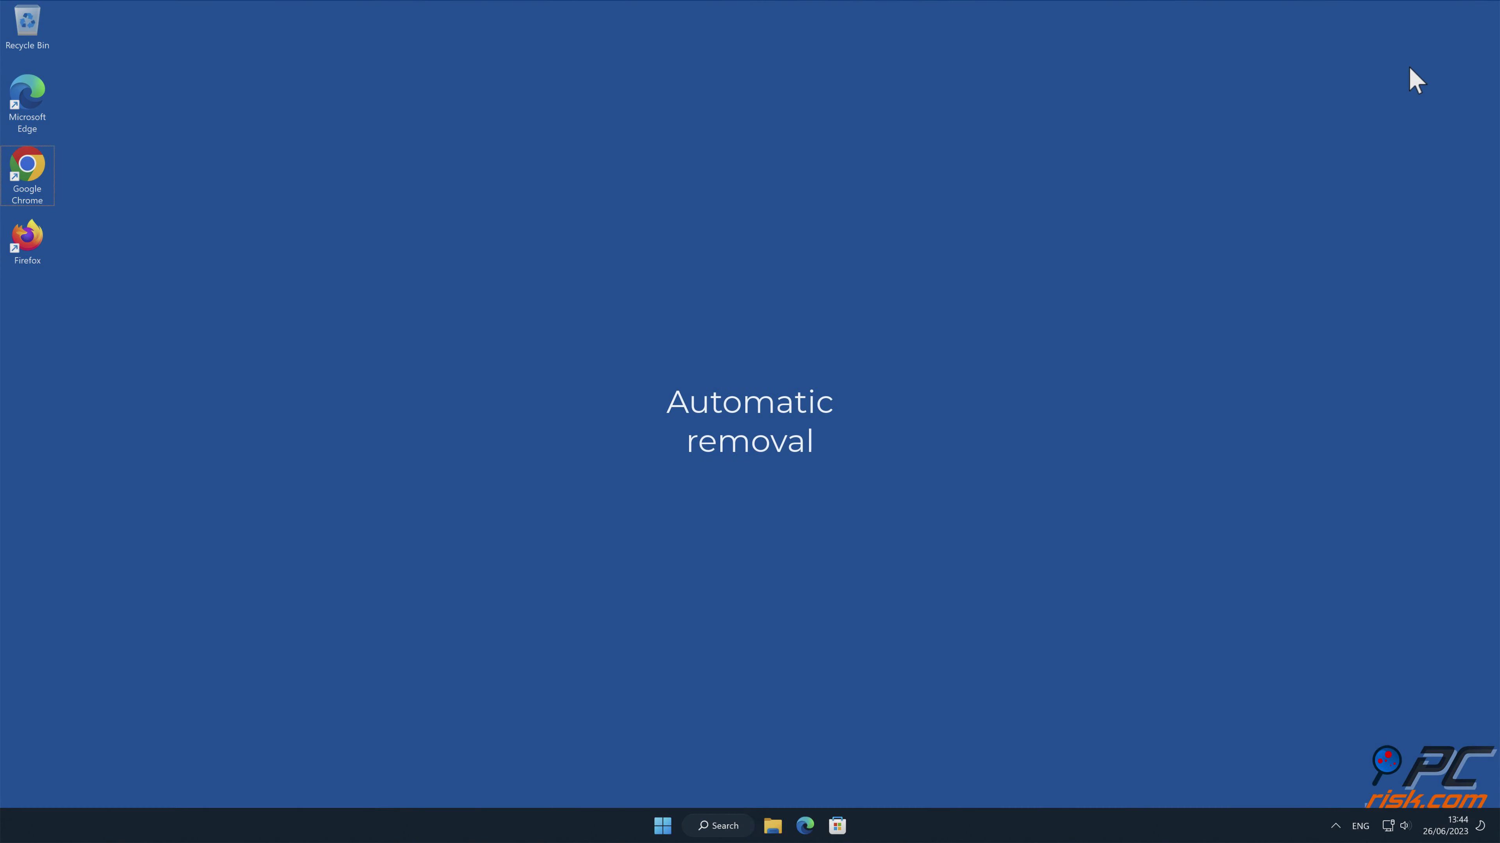
double_click(43, 165)
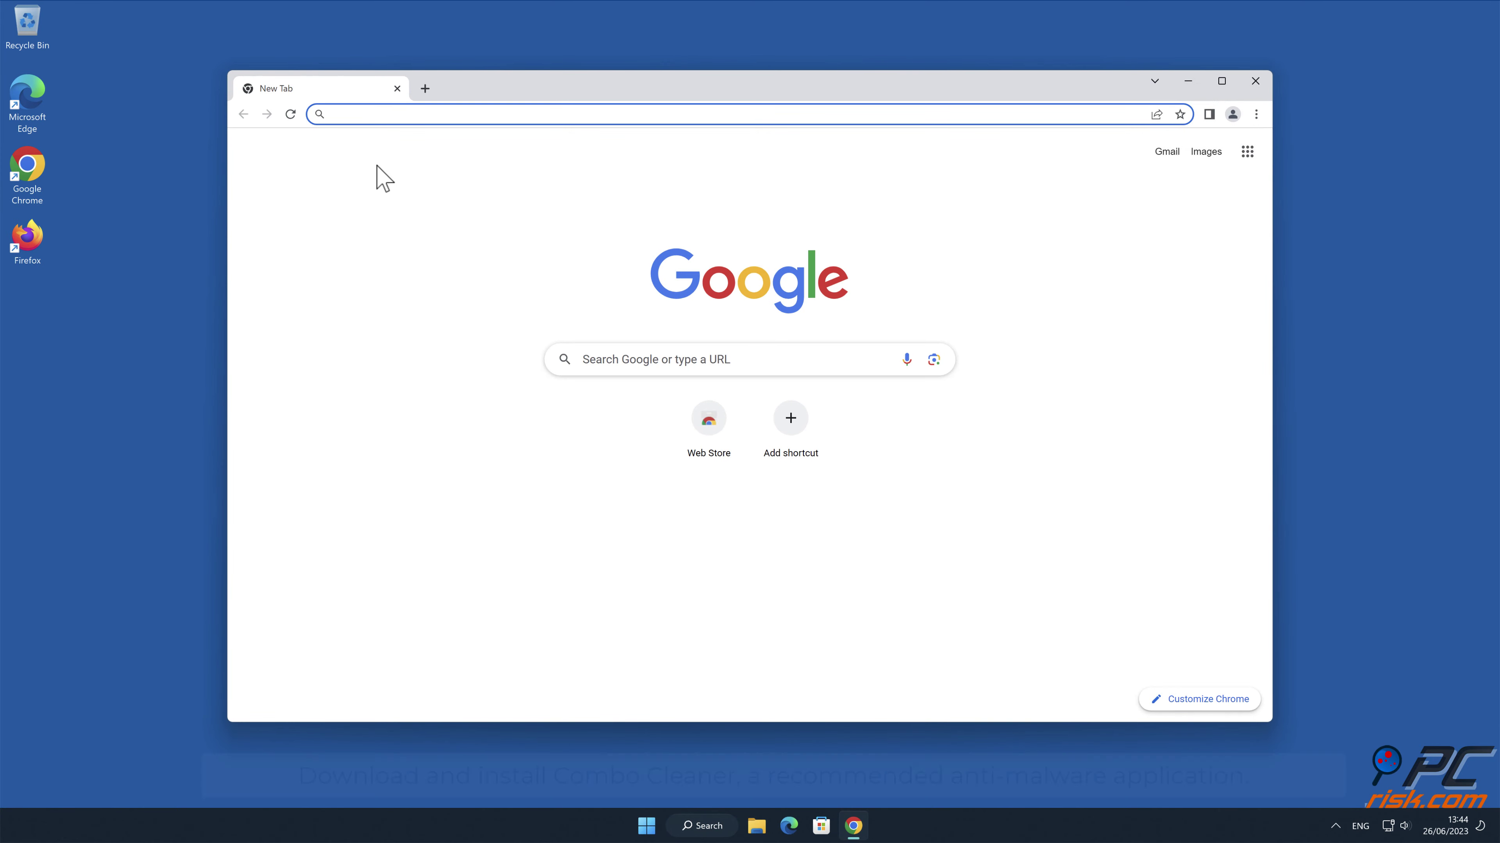
text(www.combocleaner)
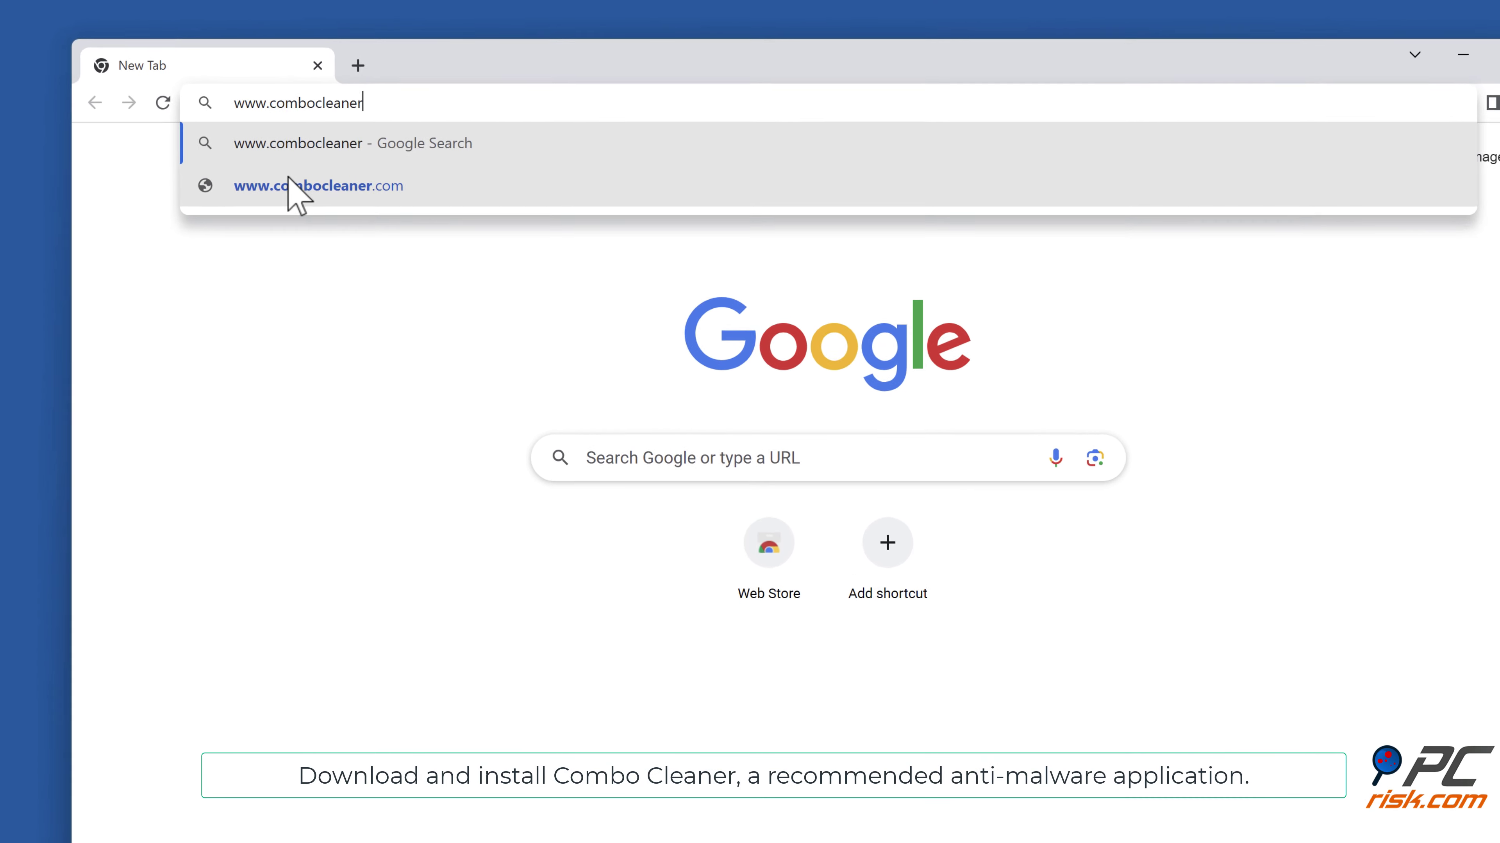
text(.com)
key(Return)
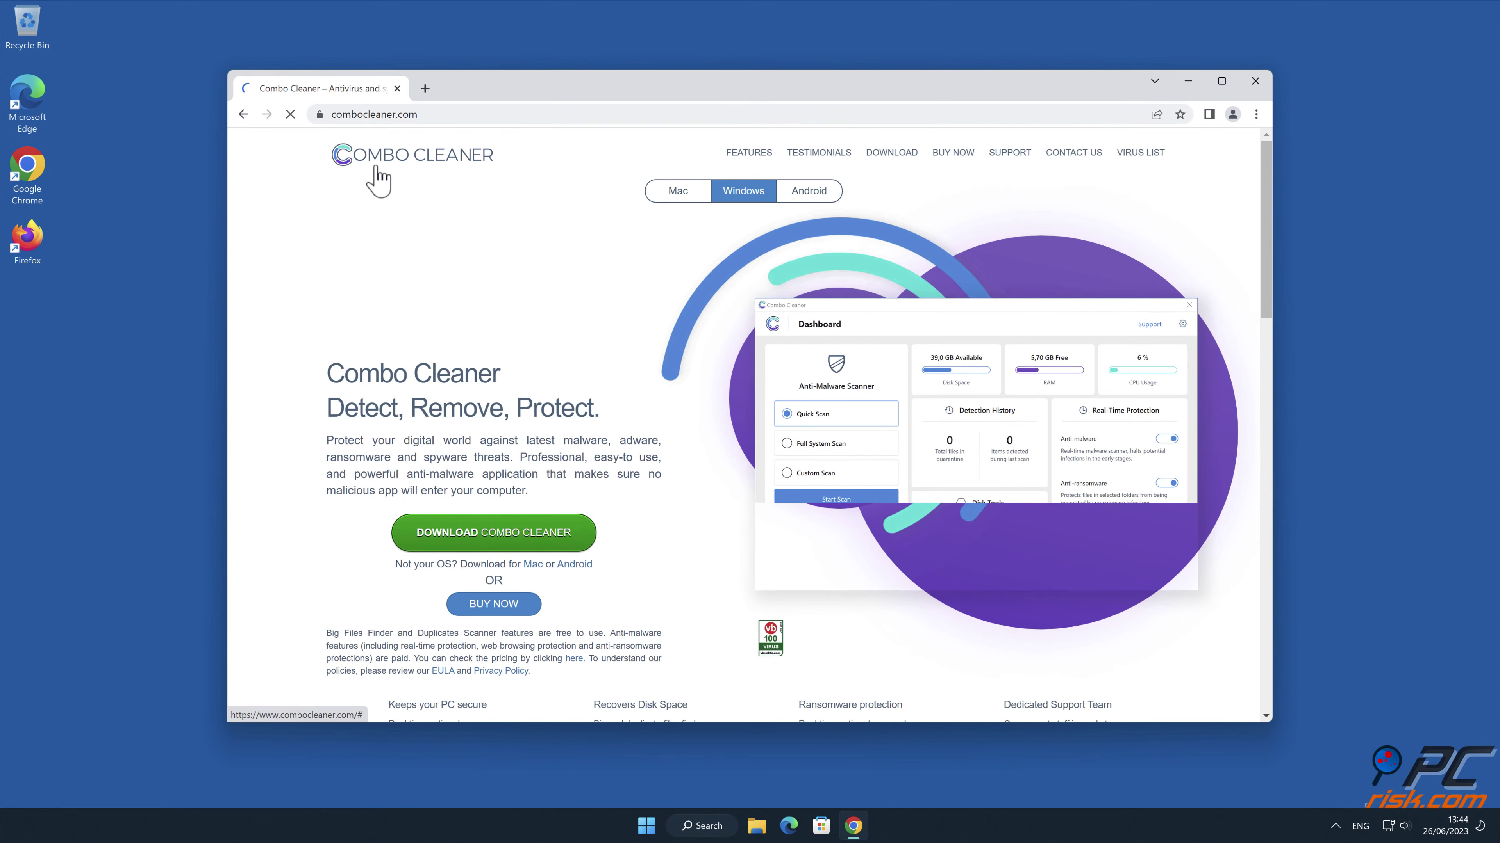
click(575, 554)
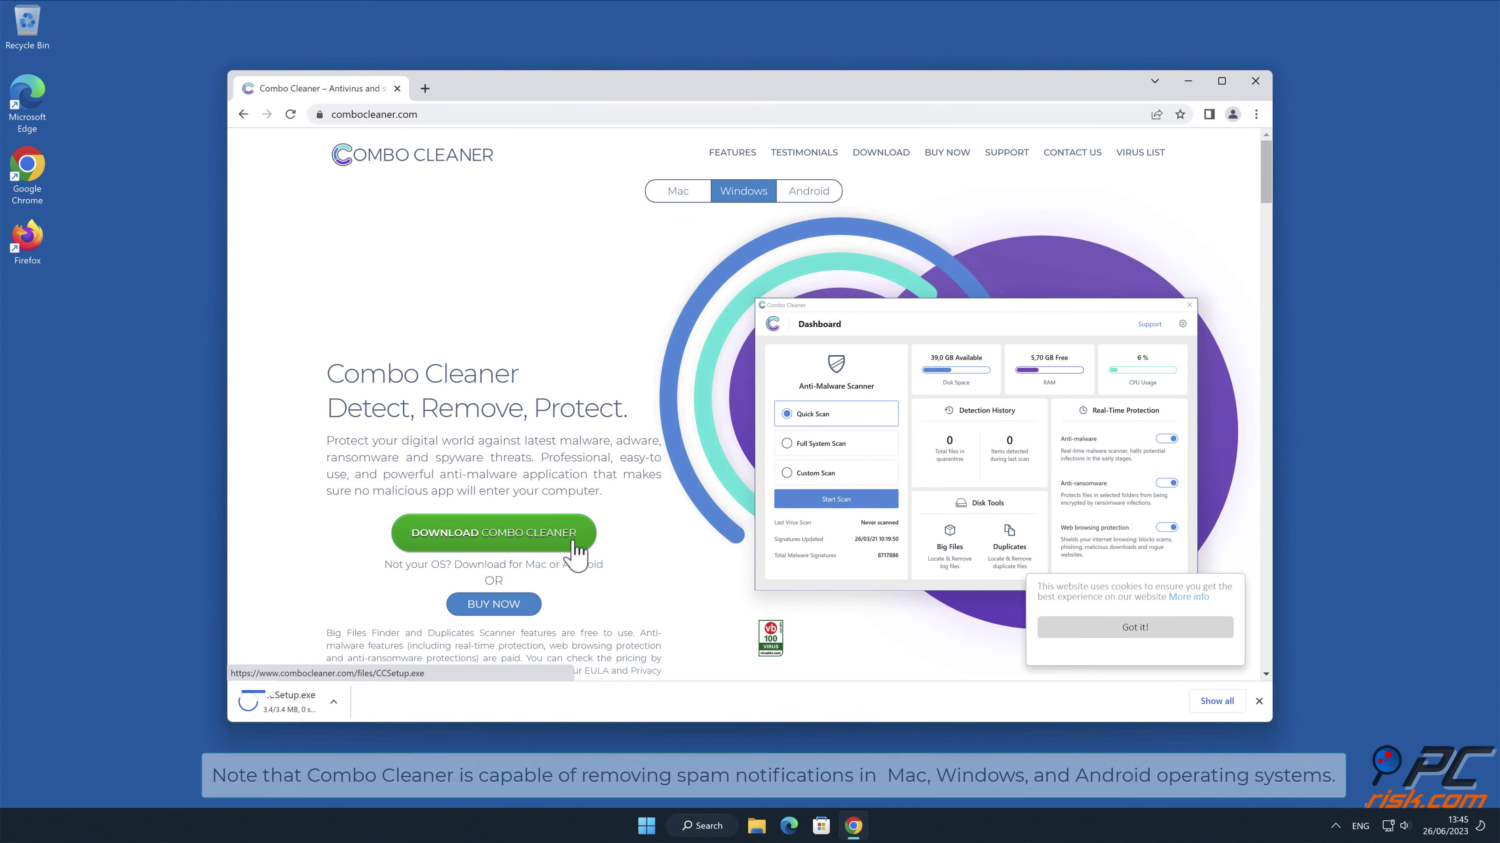
Install Combo Cleaner from CCSetup.exe with default options and close Chrome
click(331, 709)
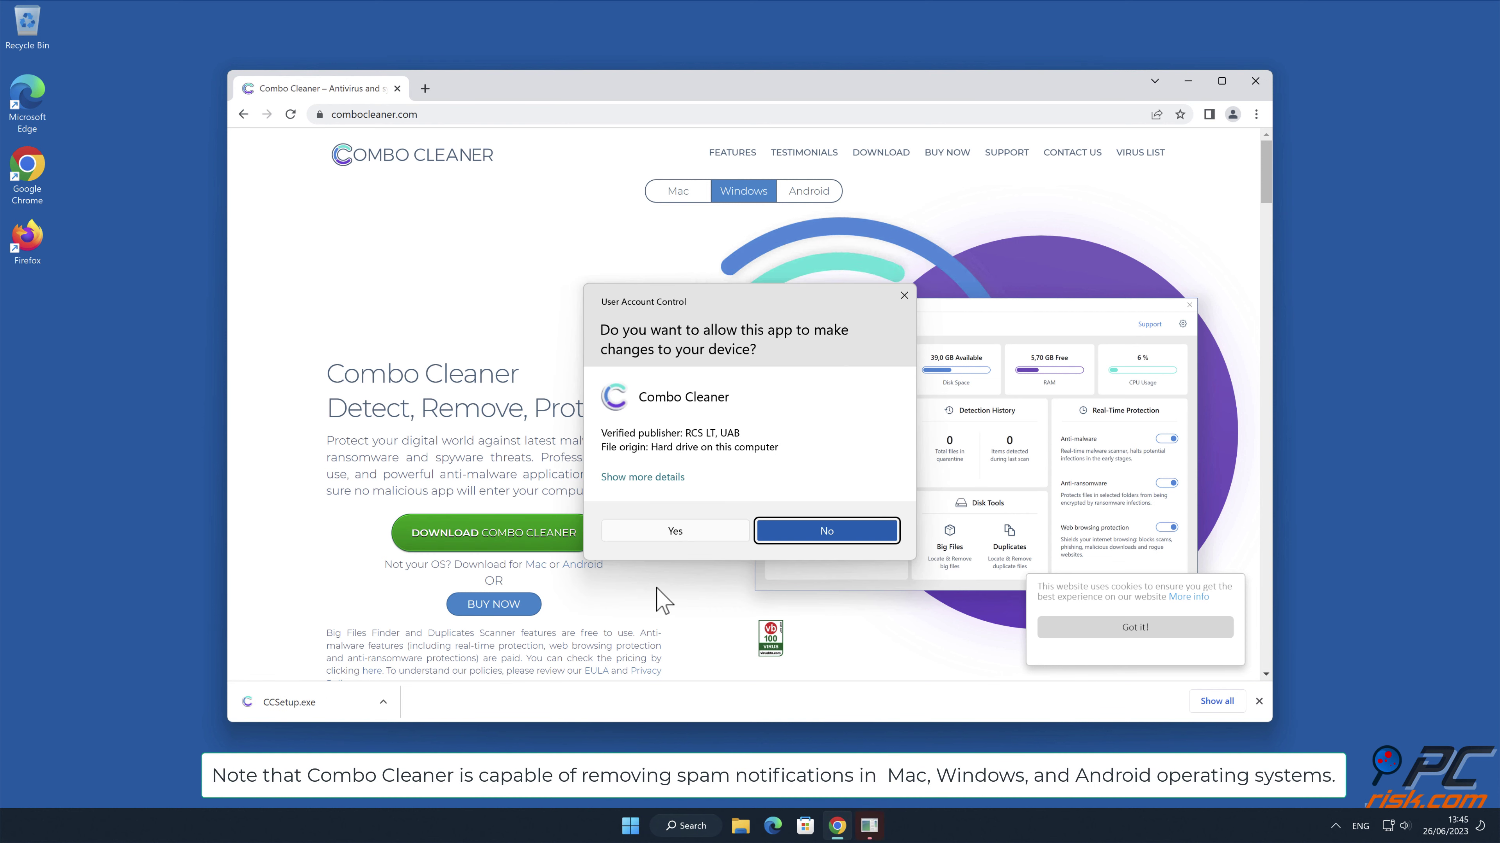
click(693, 534)
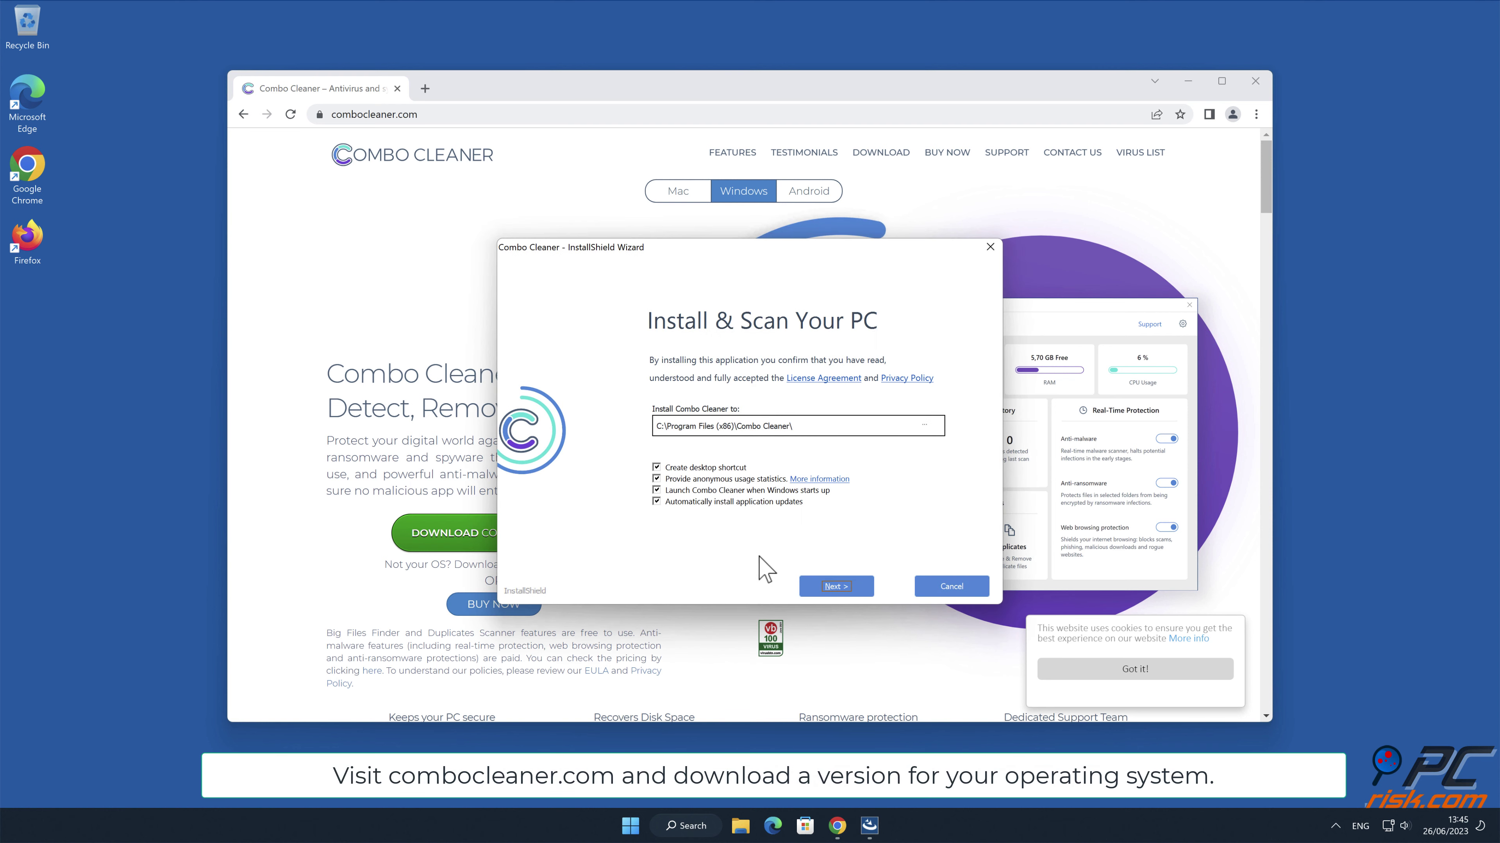
click(850, 587)
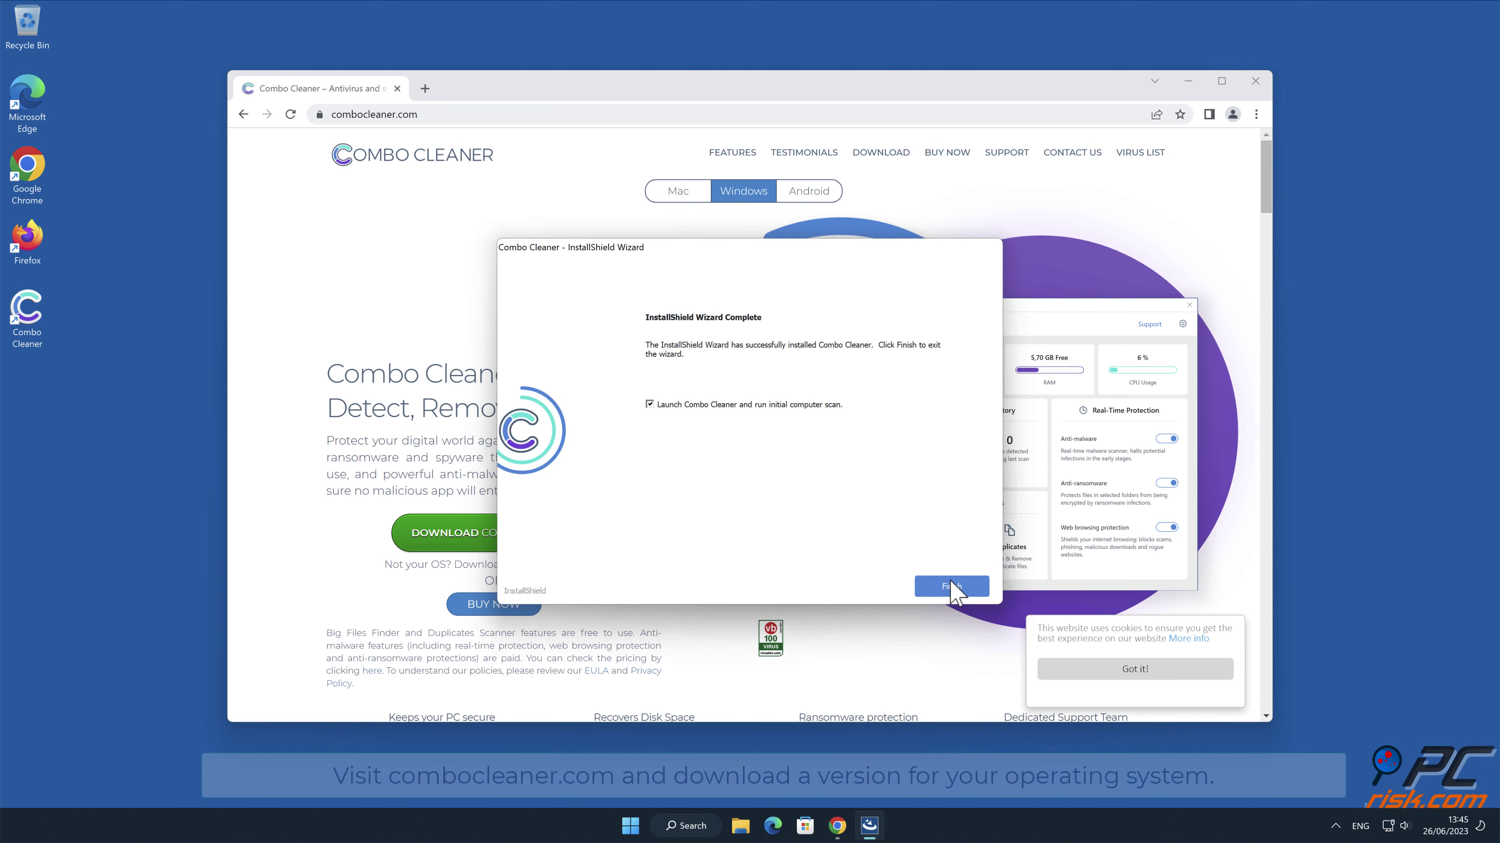
click(961, 587)
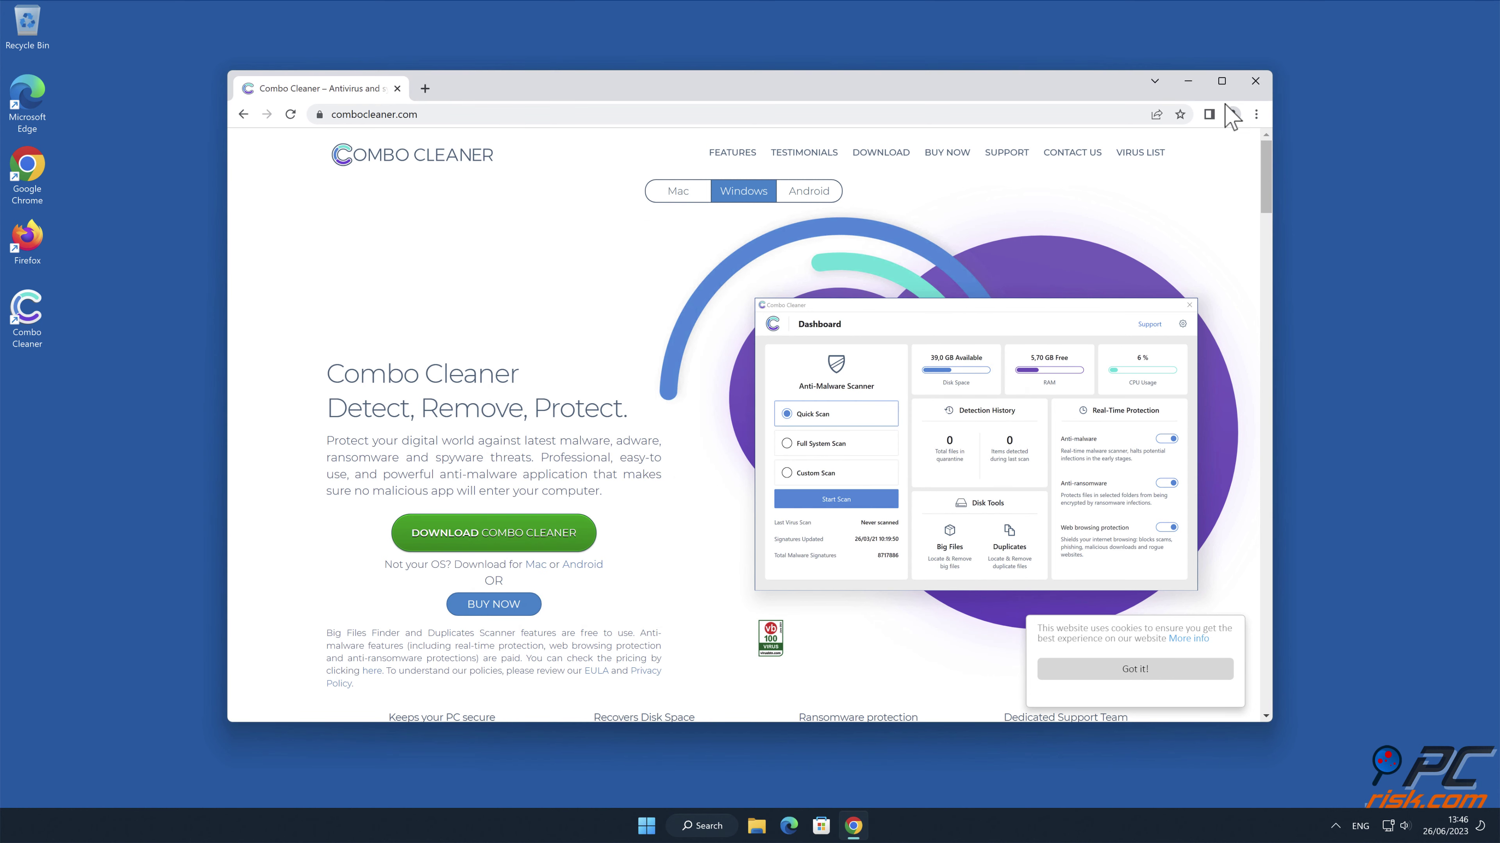
click(1258, 82)
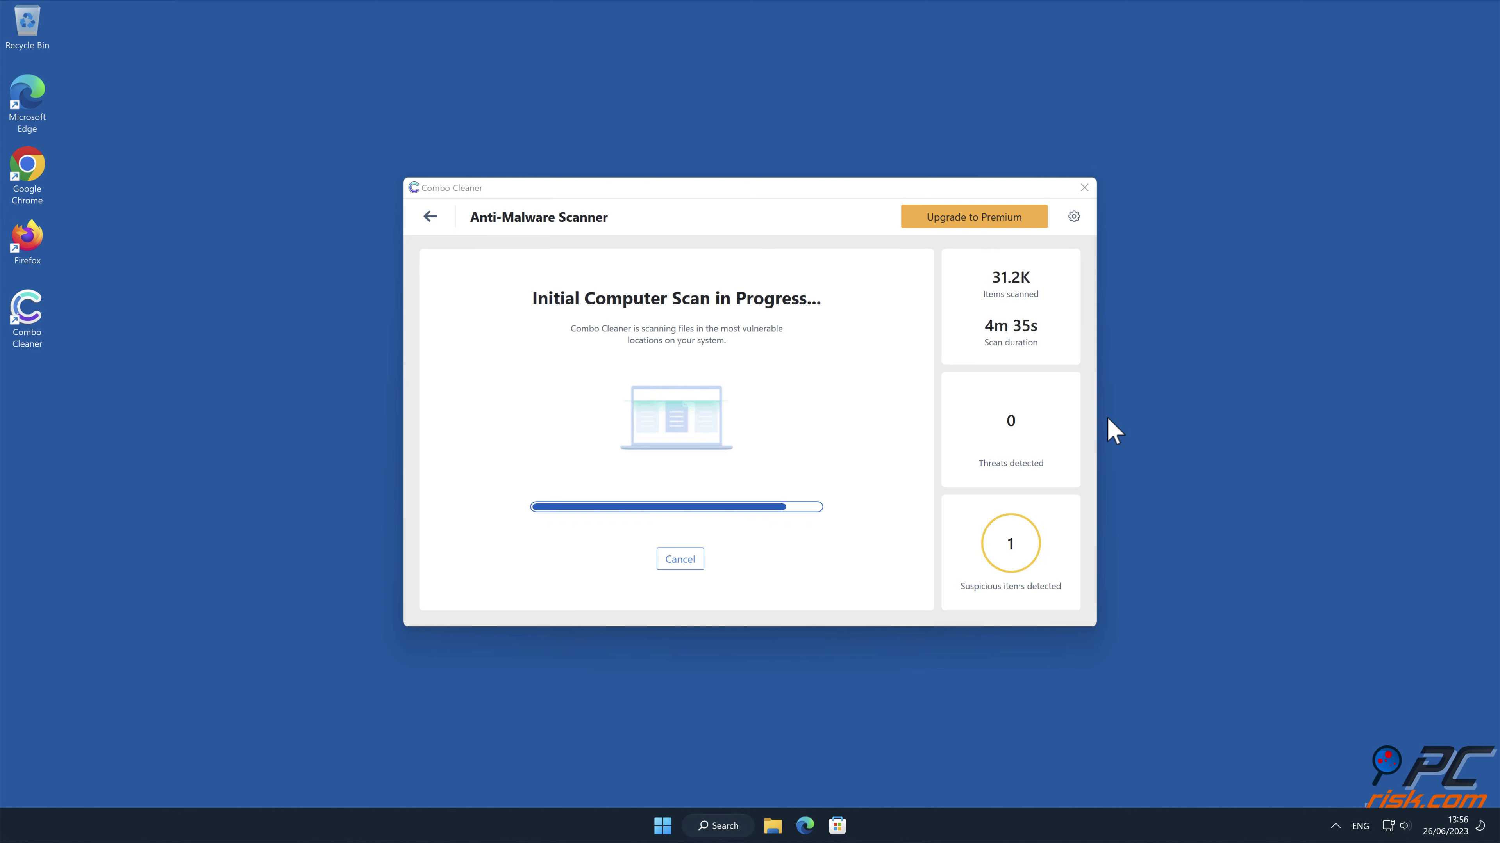
Quarantine the theactualblog.com Ads threat found by the scan and dismiss the summary
click(1049, 597)
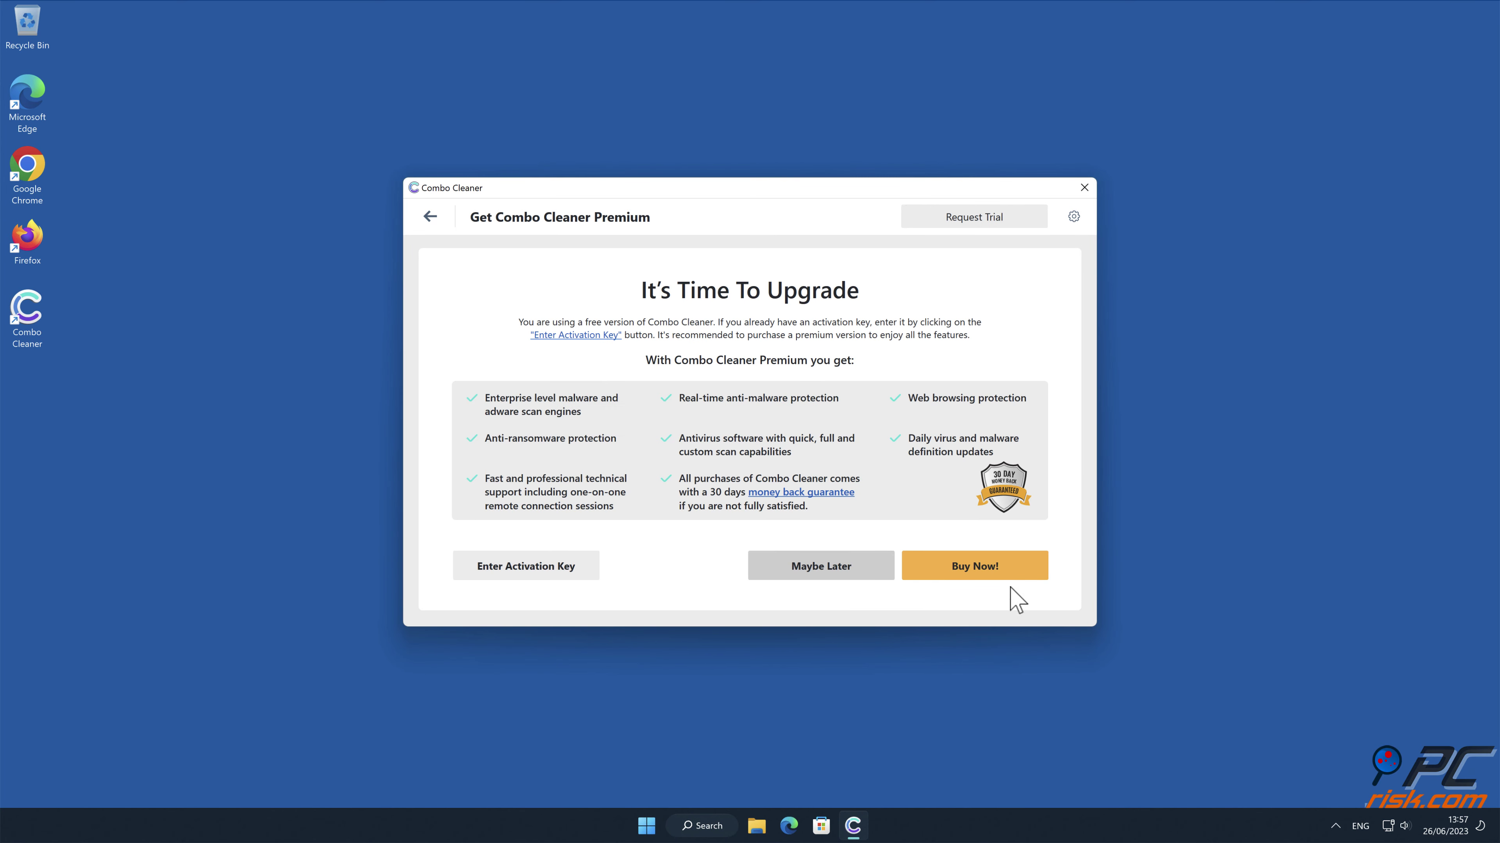
click(576, 569)
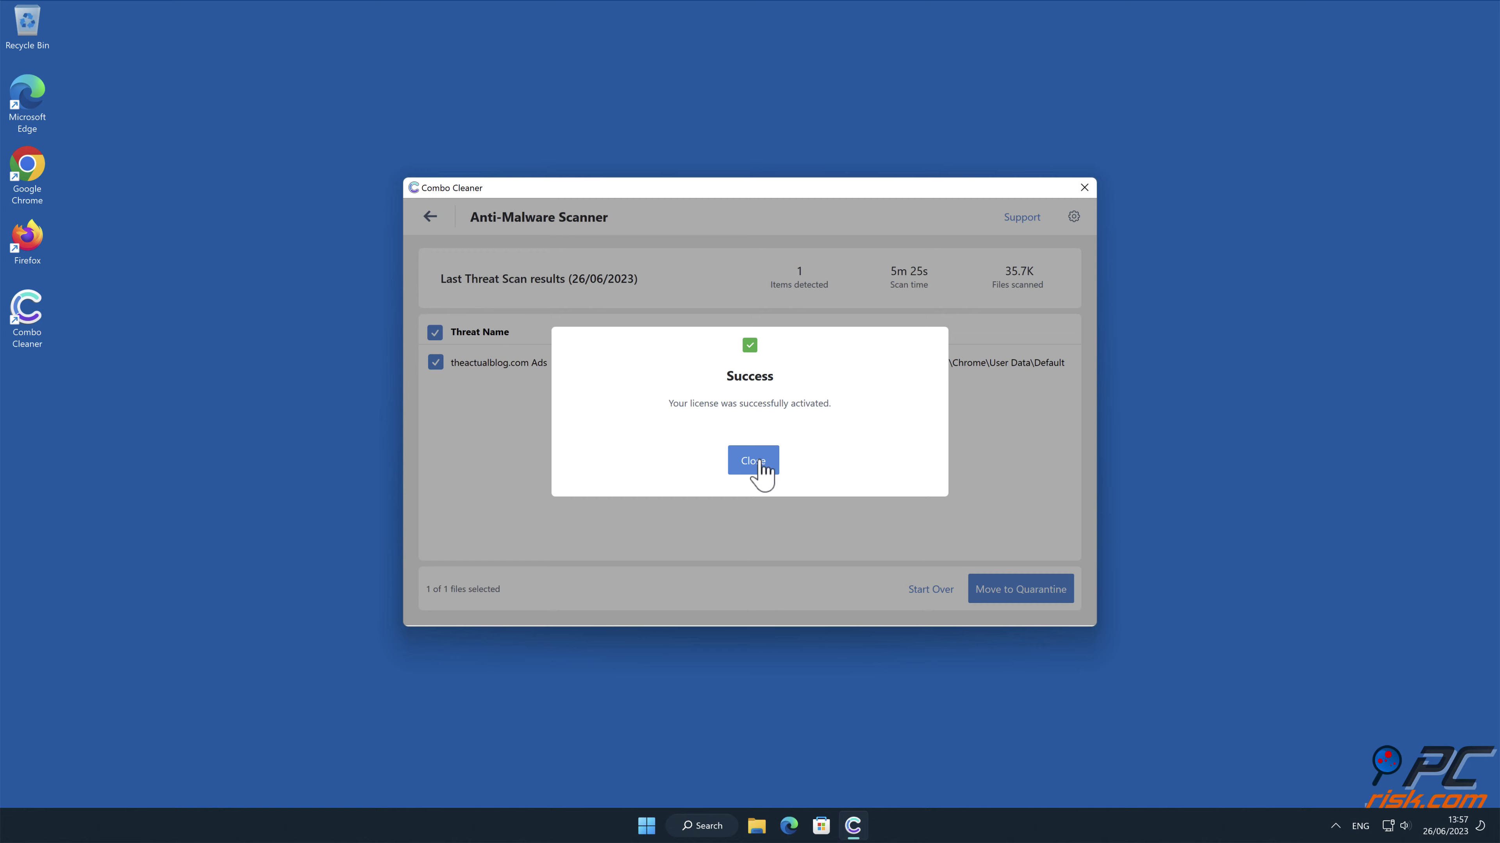
click(760, 463)
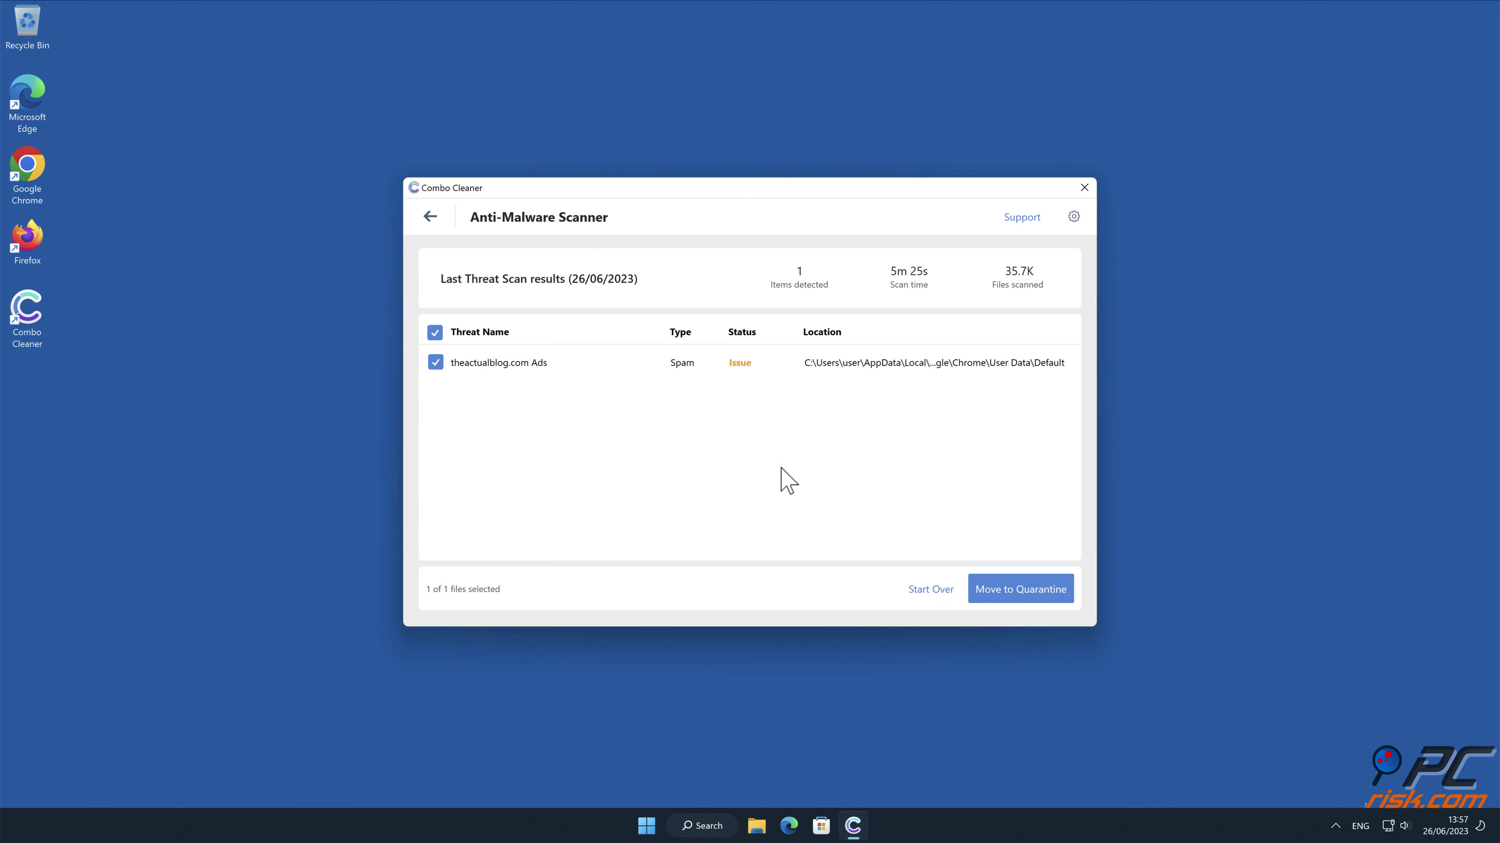
click(1051, 589)
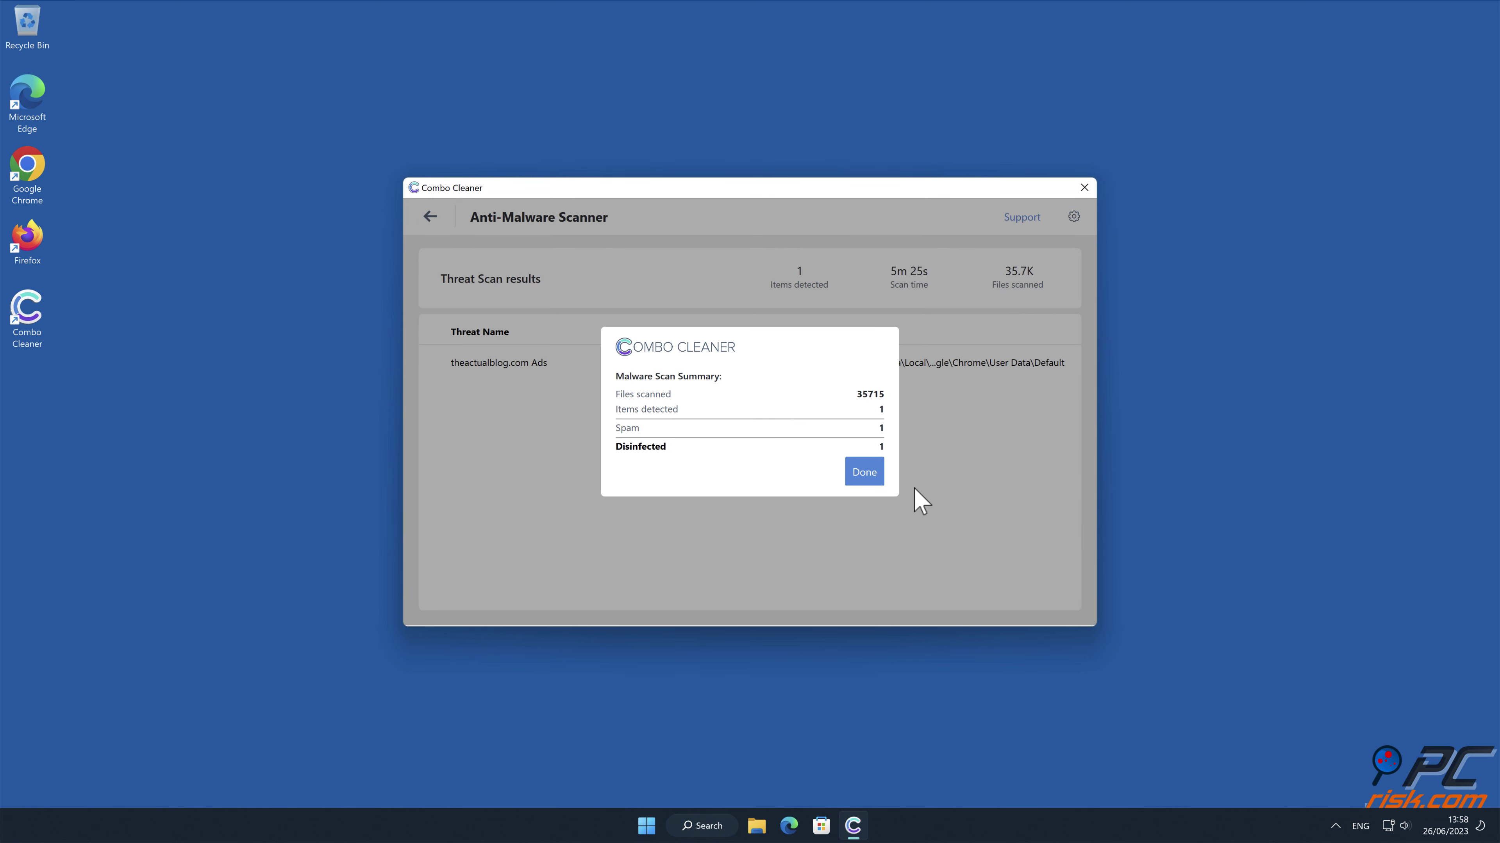
click(869, 476)
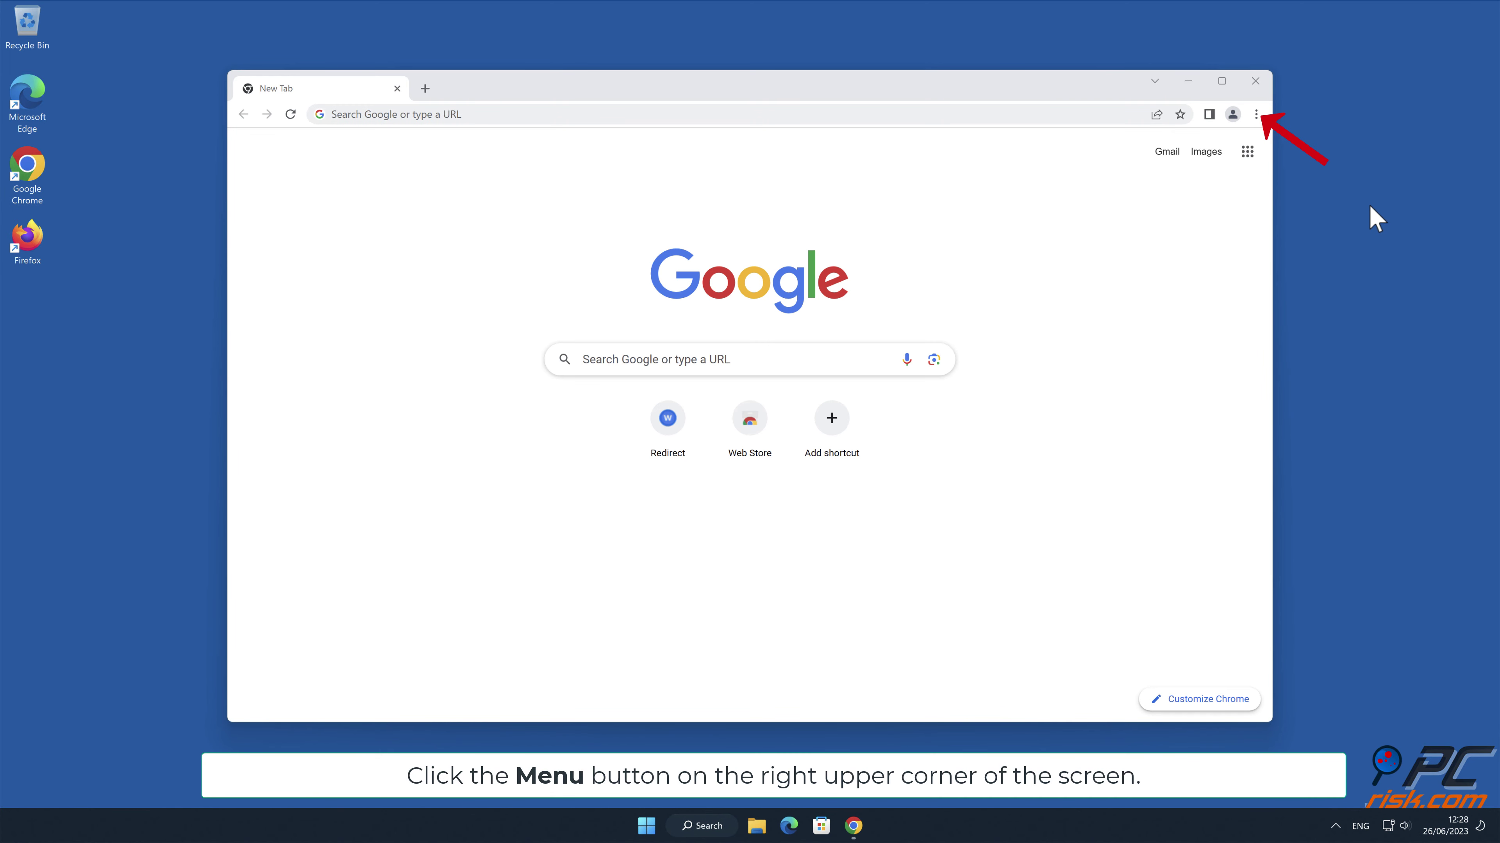
Remove theactualblog.com from Chrome's Site settings notification permissions, then close Chrome
click(1257, 113)
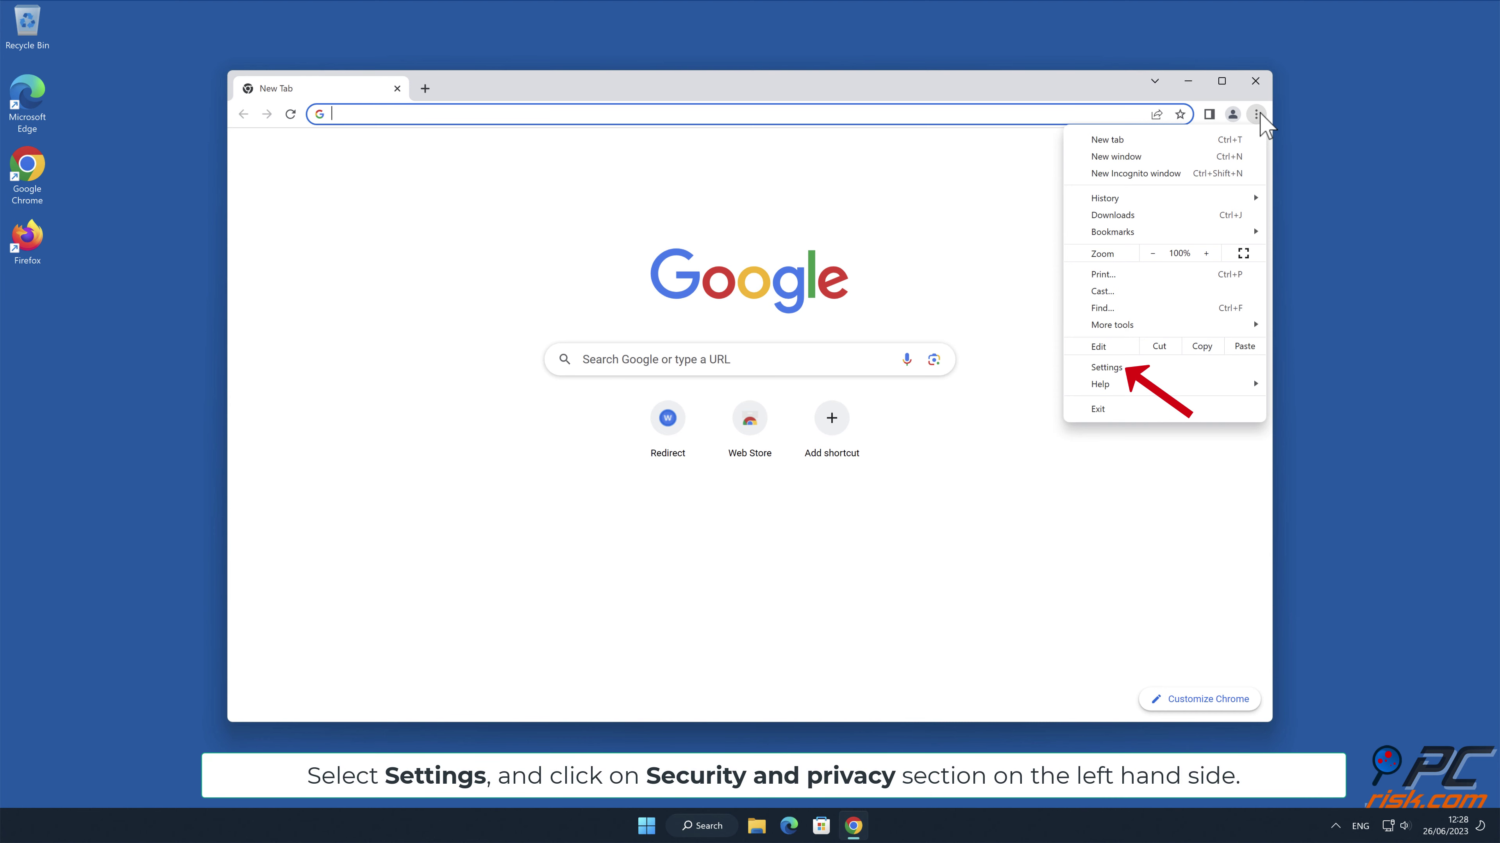
click(1132, 367)
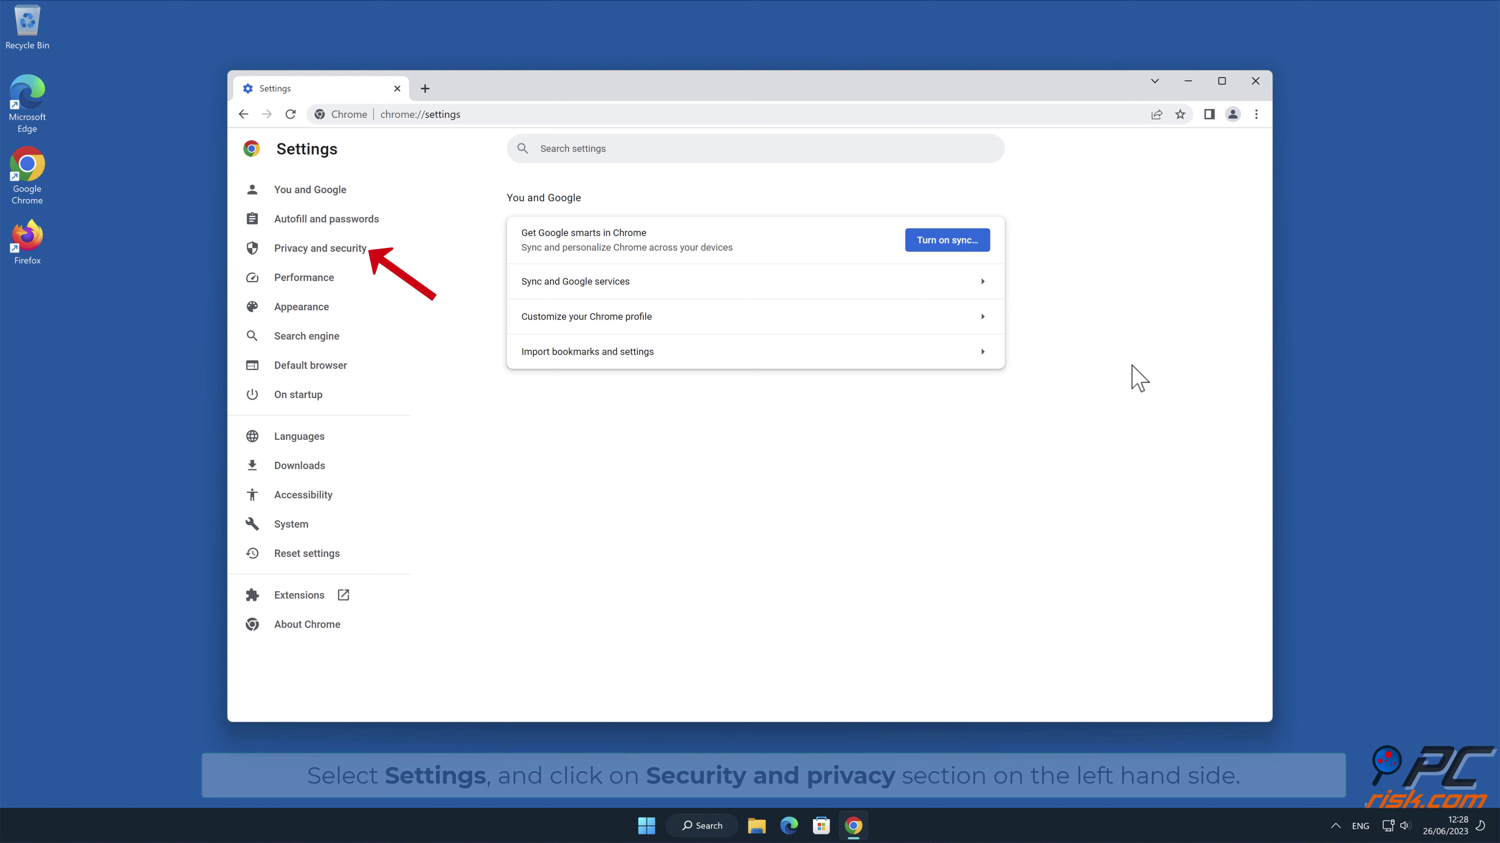
click(365, 255)
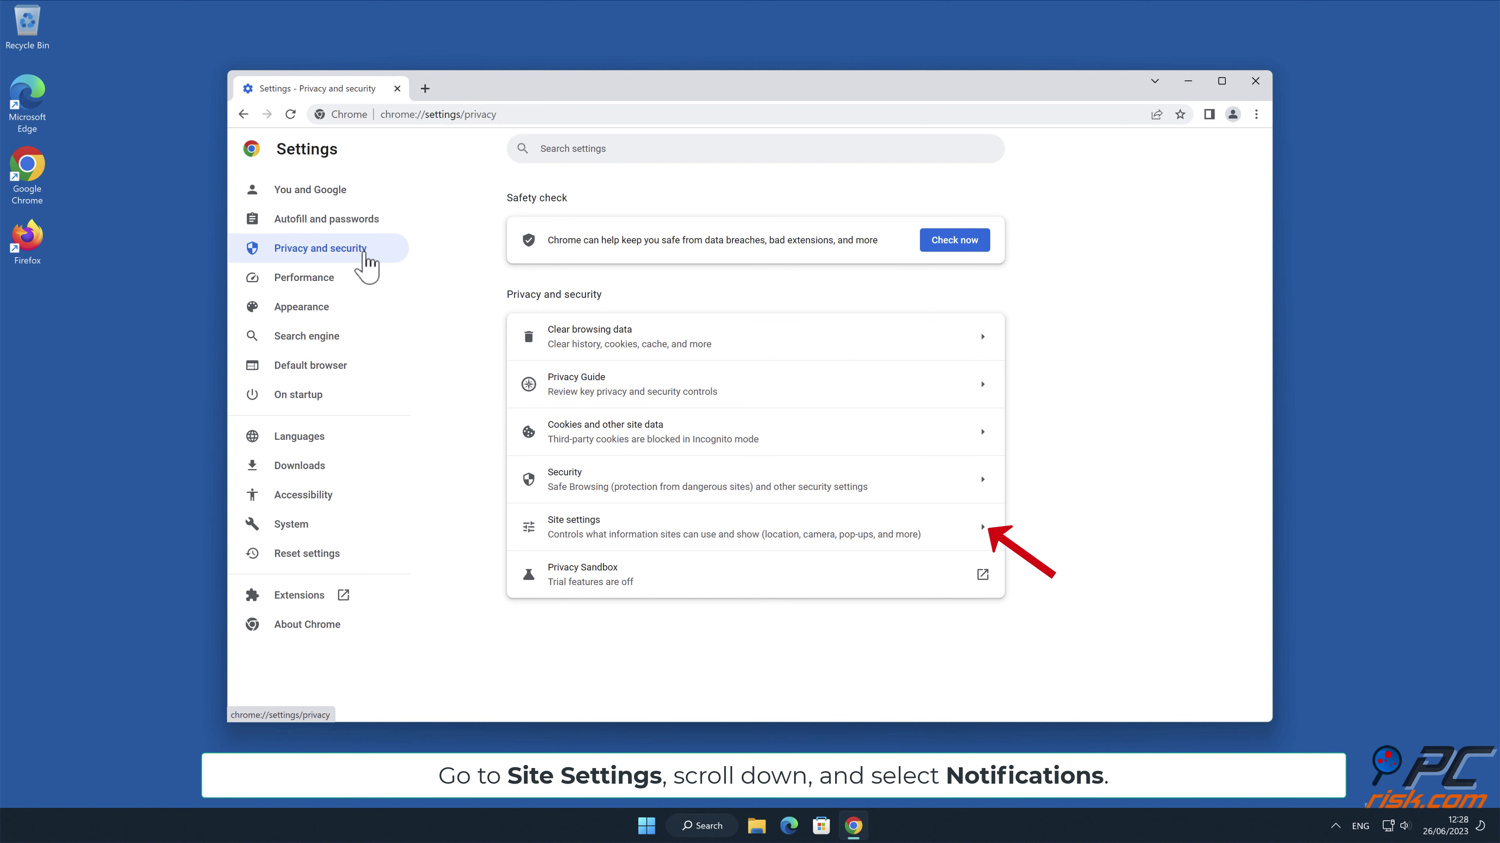
click(990, 540)
drag(1269, 291, 1267, 427)
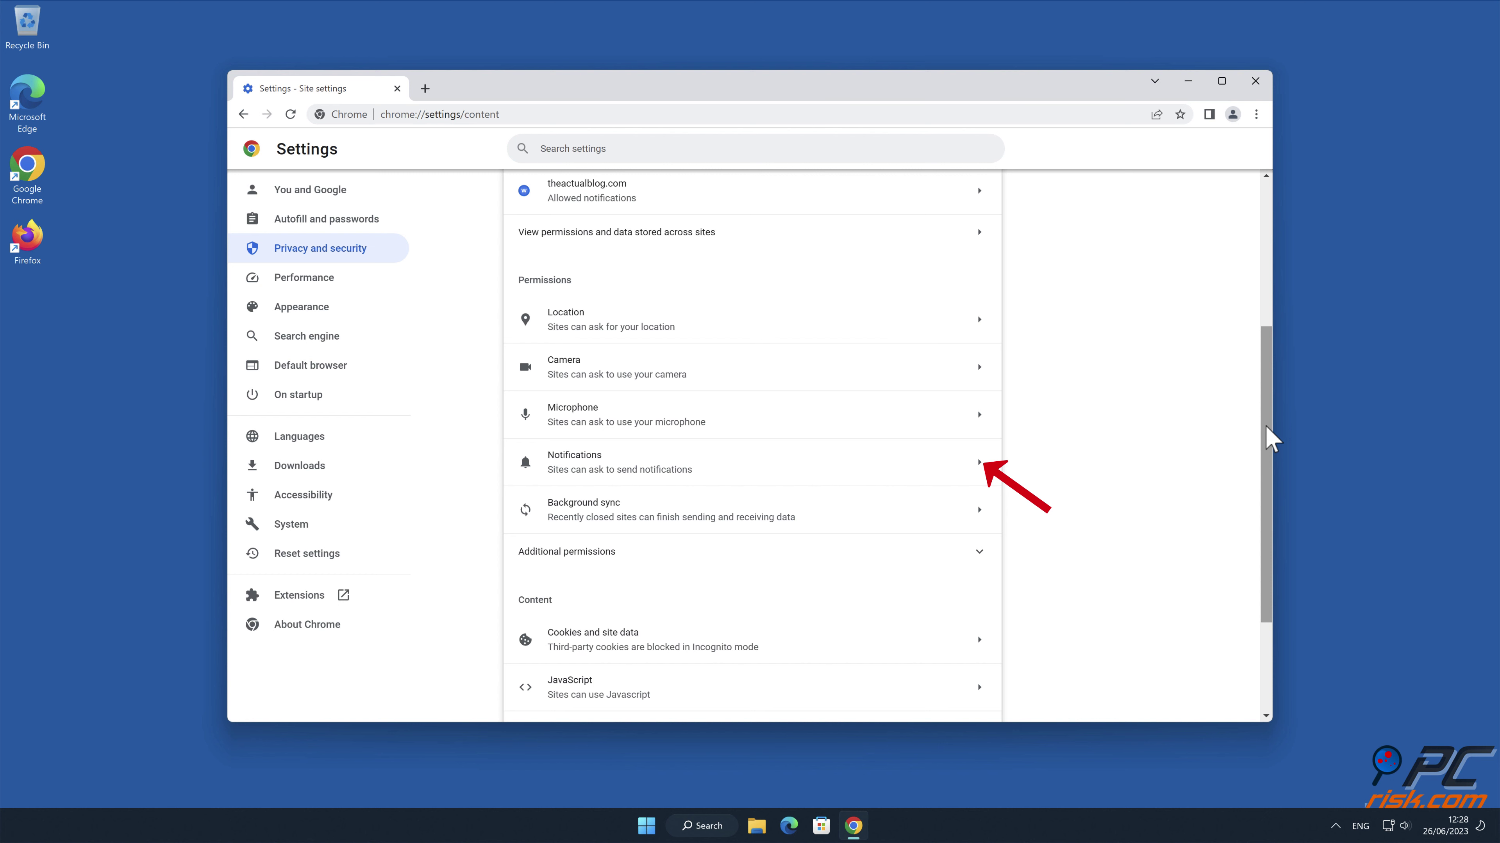
click(980, 465)
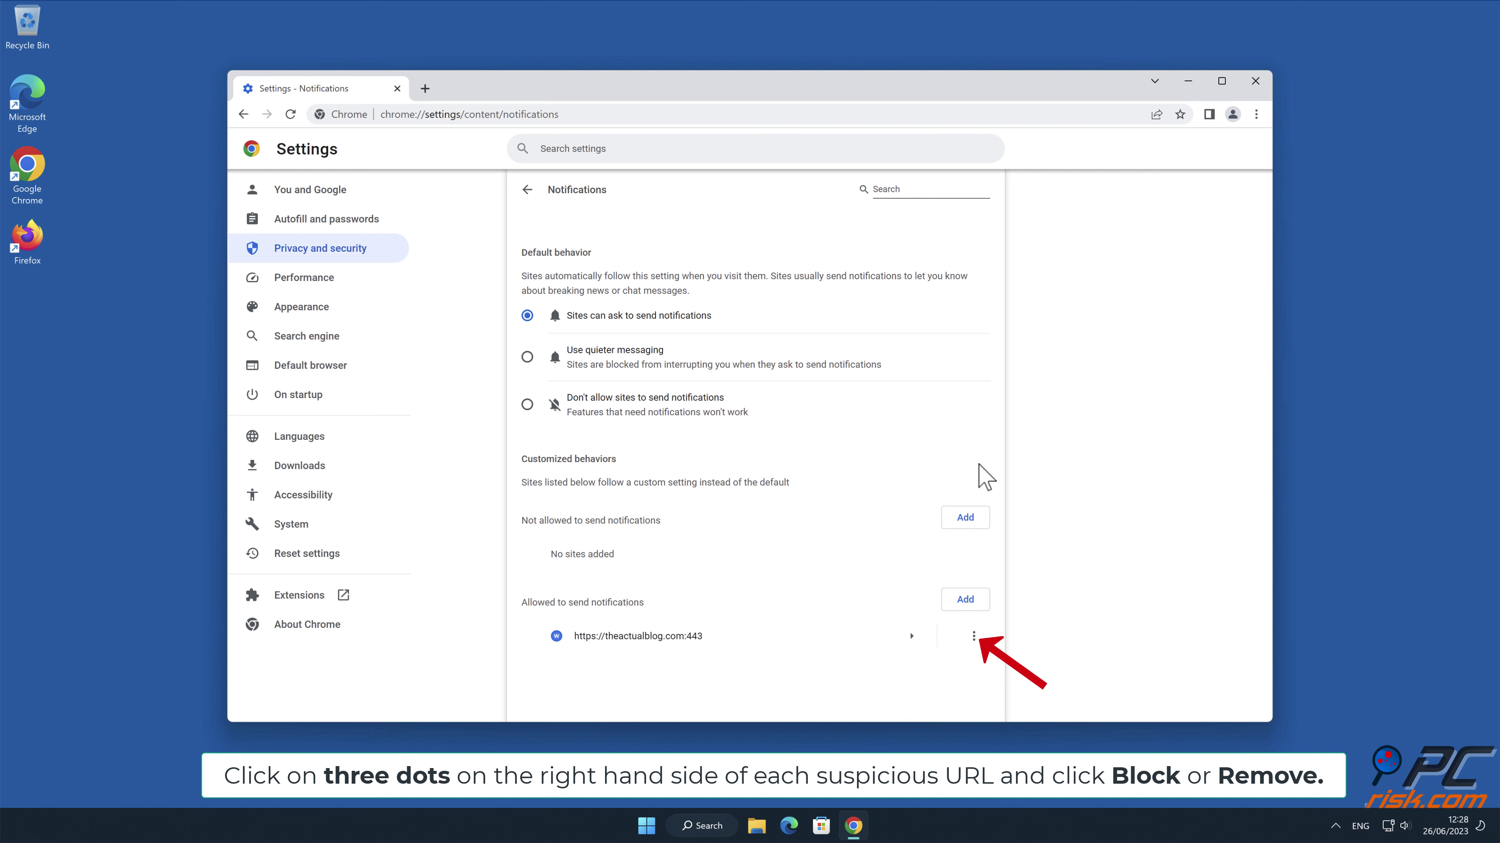
click(974, 637)
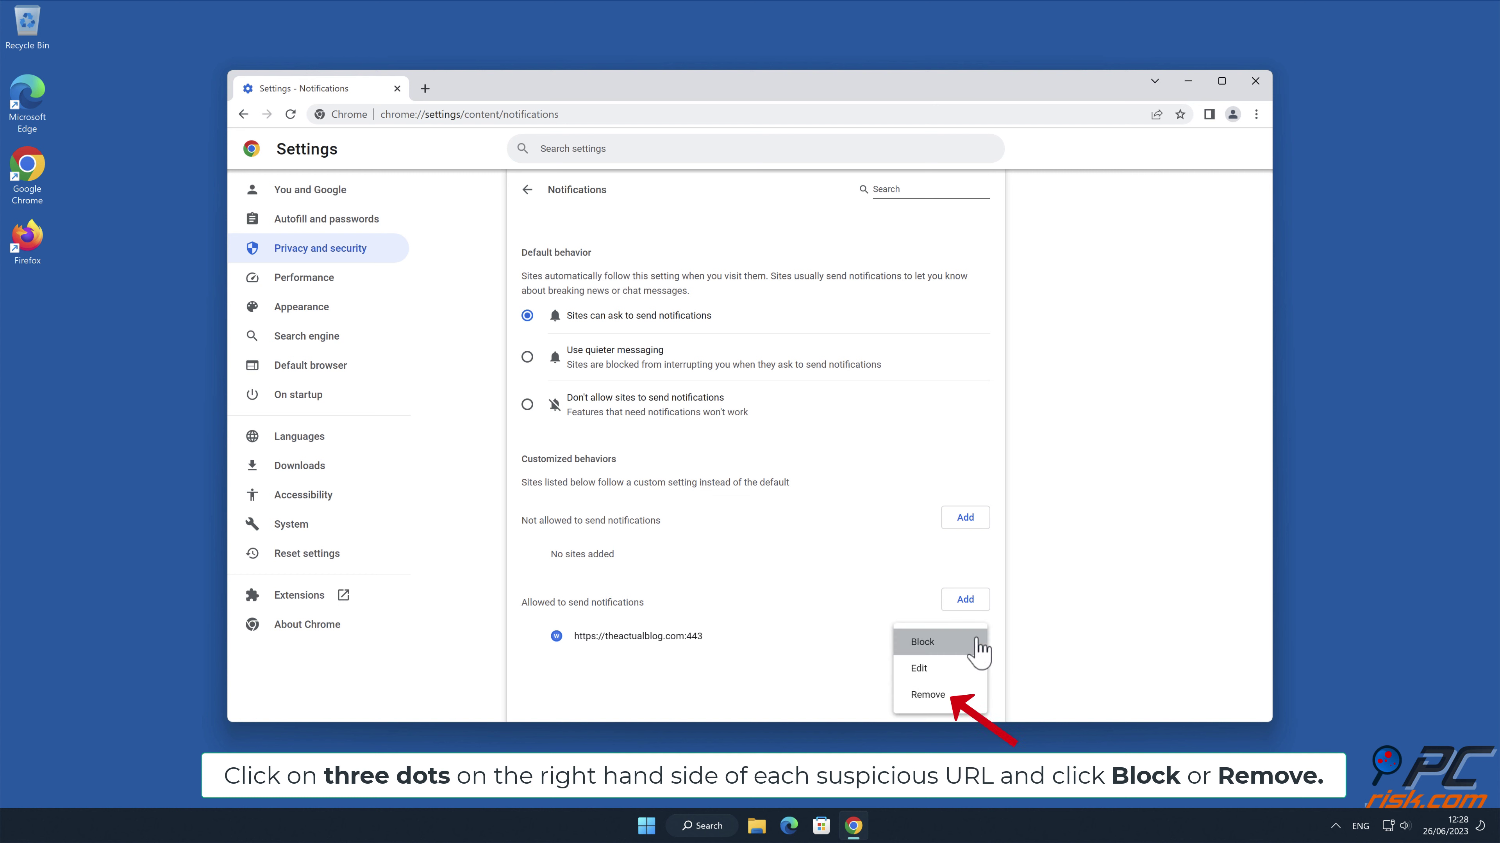
click(949, 697)
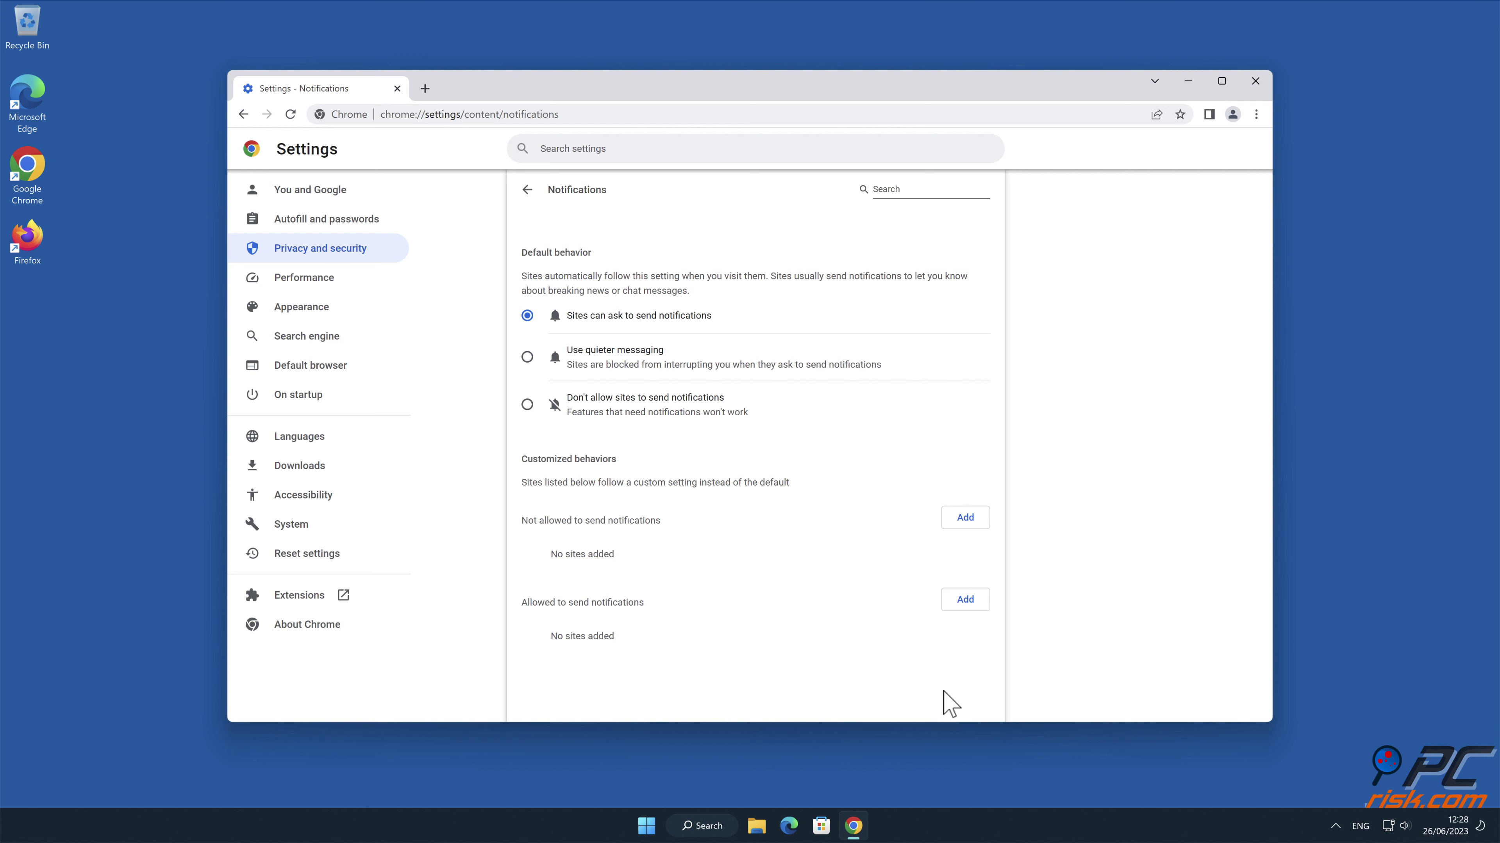
click(1255, 82)
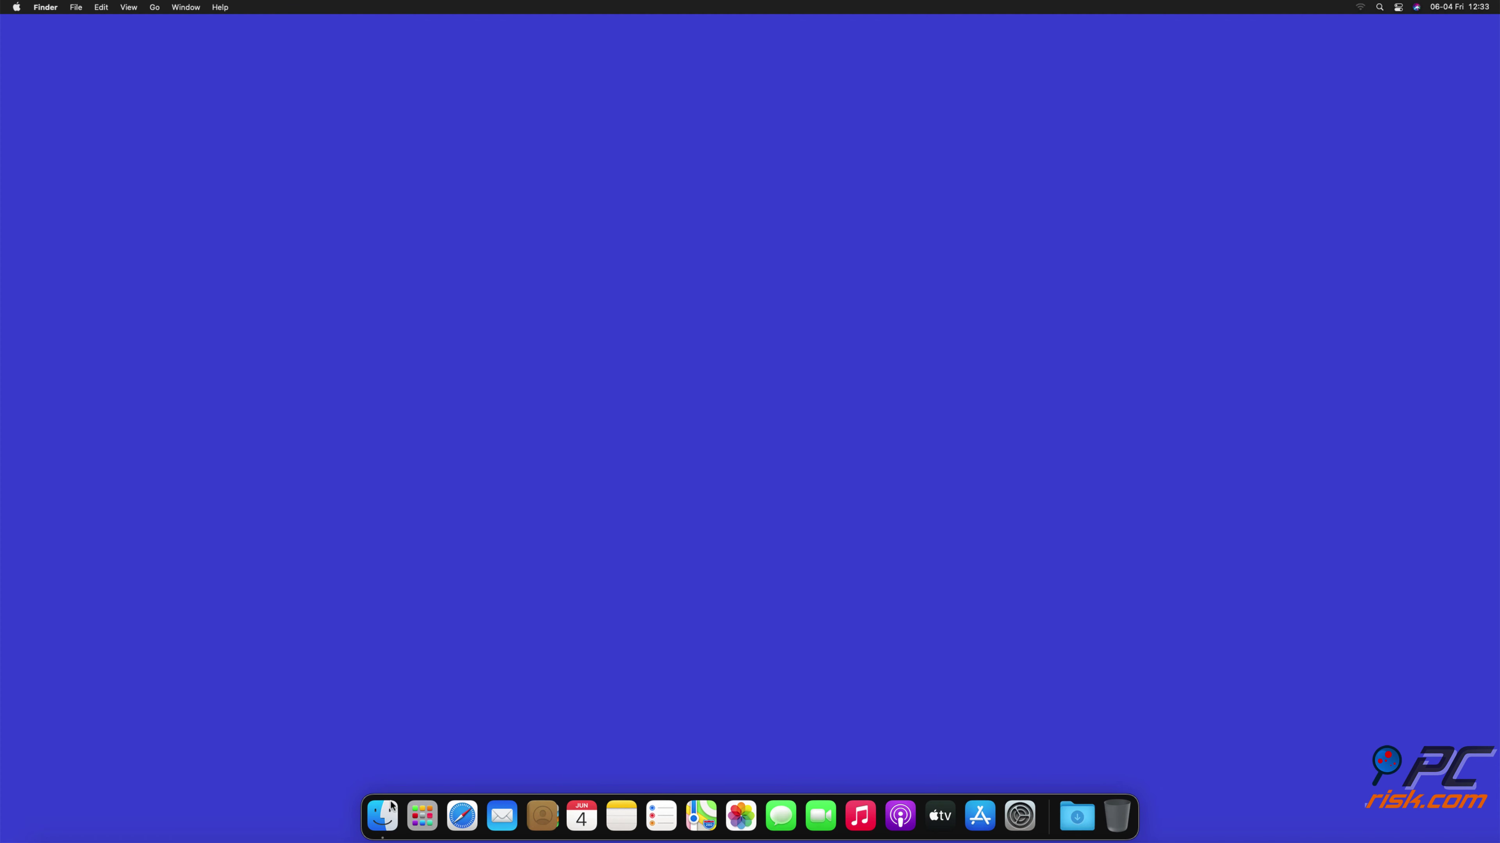
Launch Safari from the Dock
click(453, 824)
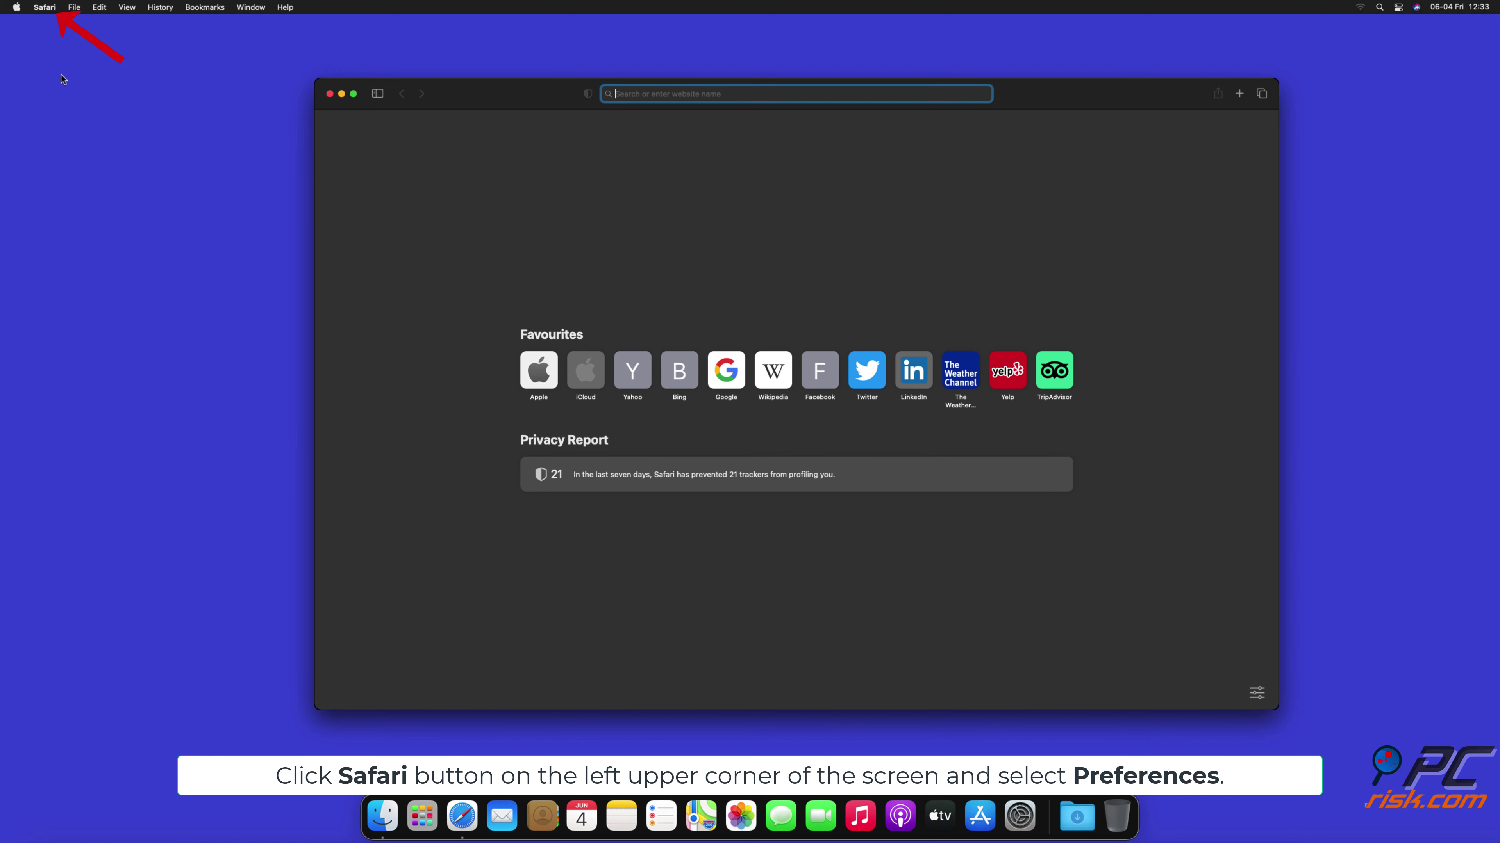
In Safari's Websites preferences, deny notifications for thehugefeed.com and watch-video.net, then close Preferences
click(47, 8)
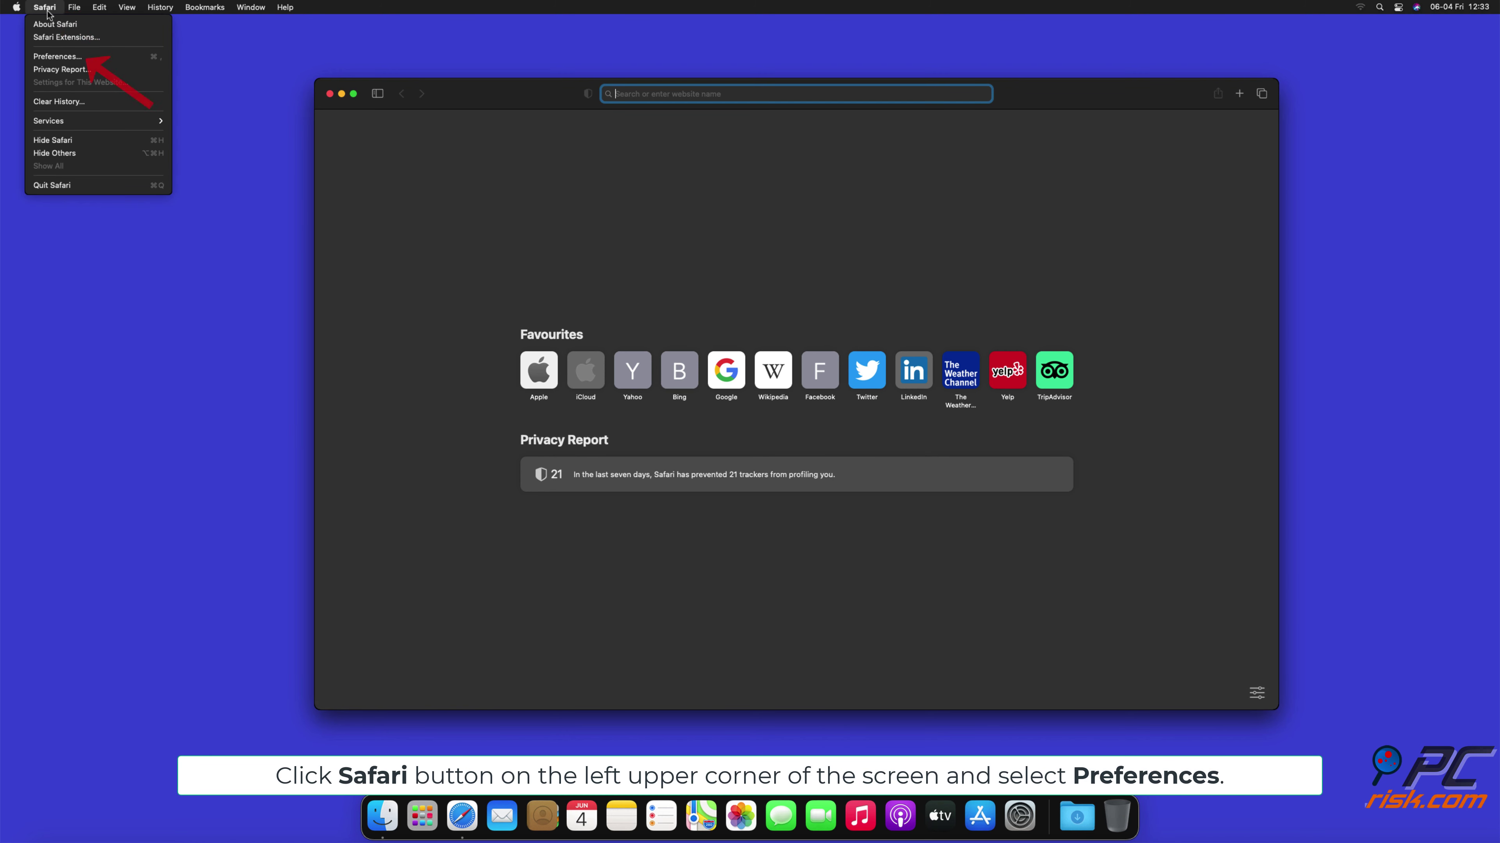
click(72, 58)
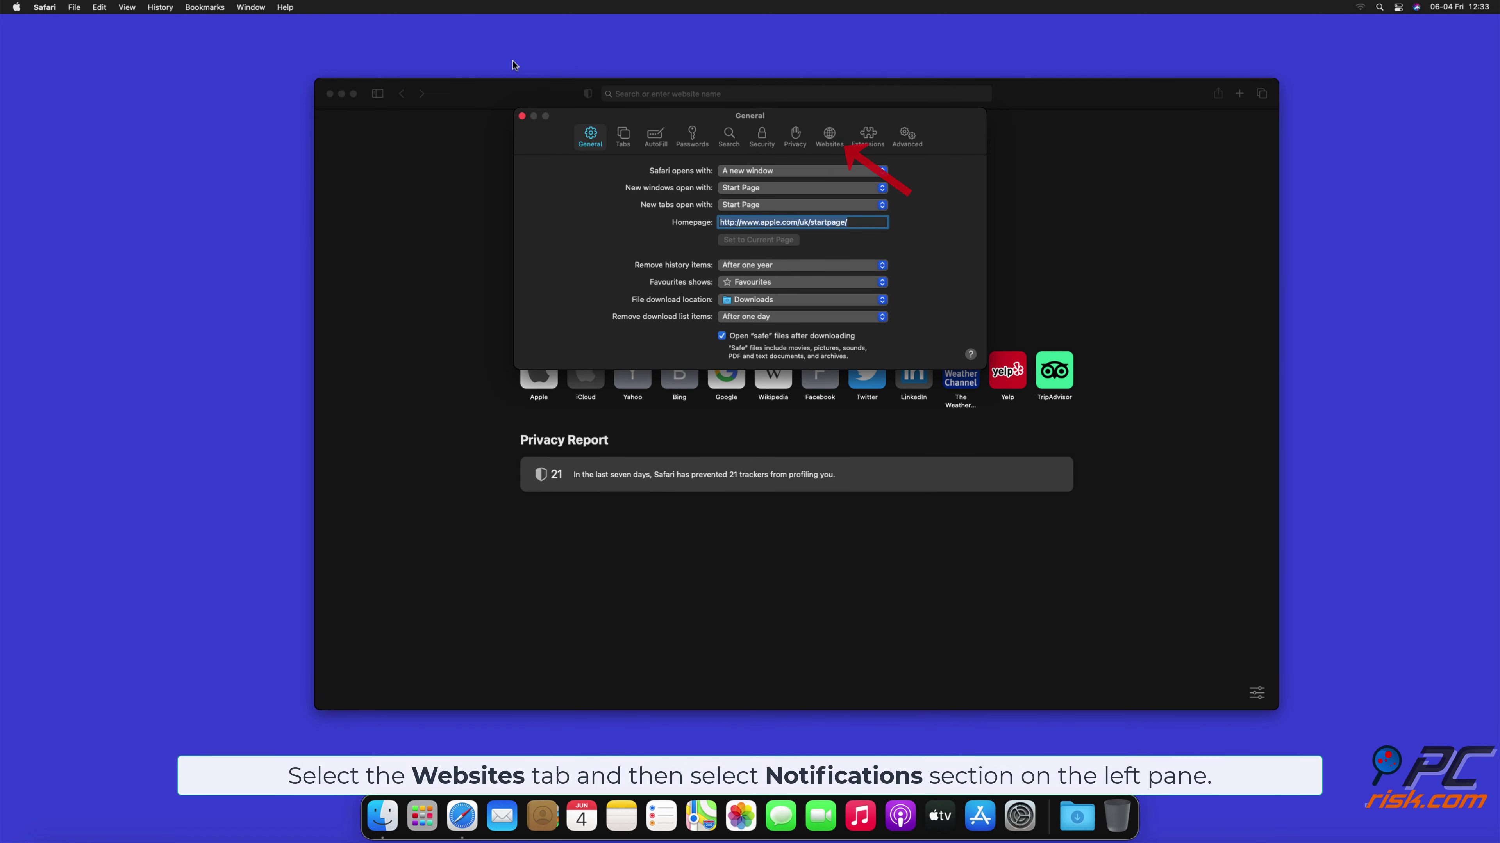
click(827, 137)
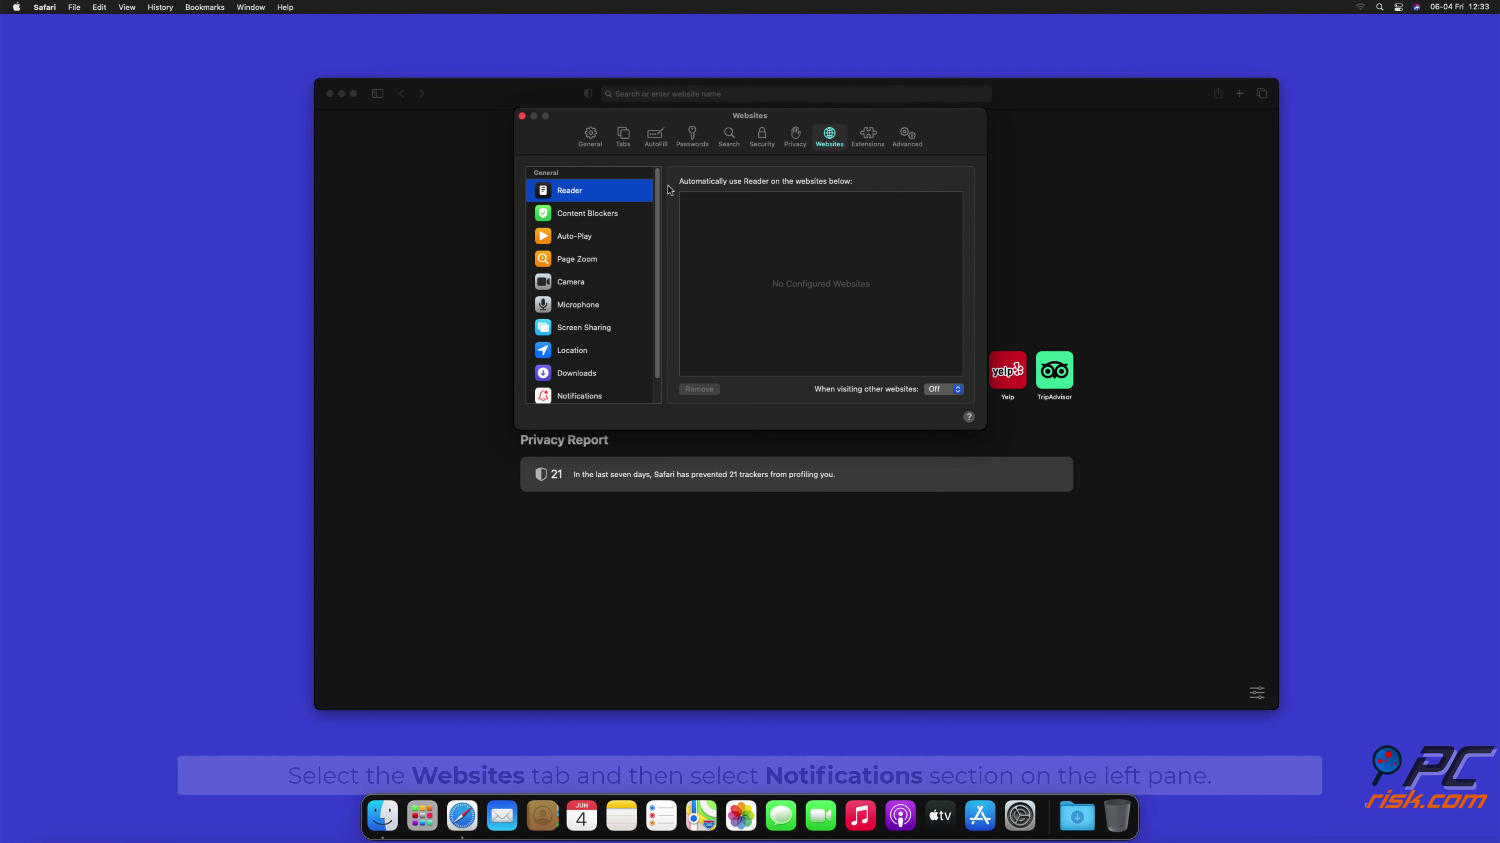
drag(657, 194, 659, 228)
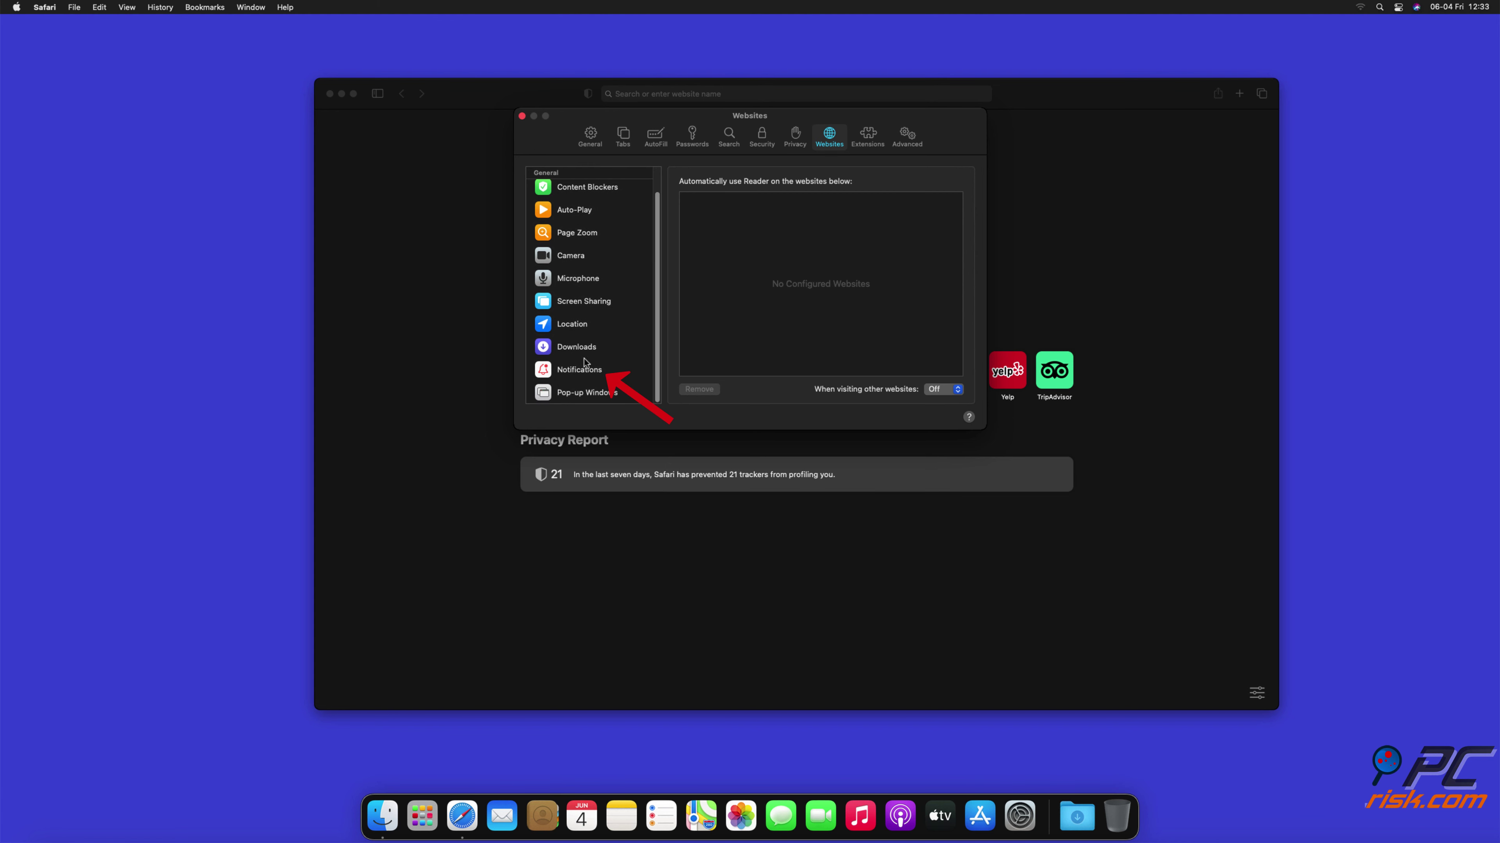
click(578, 370)
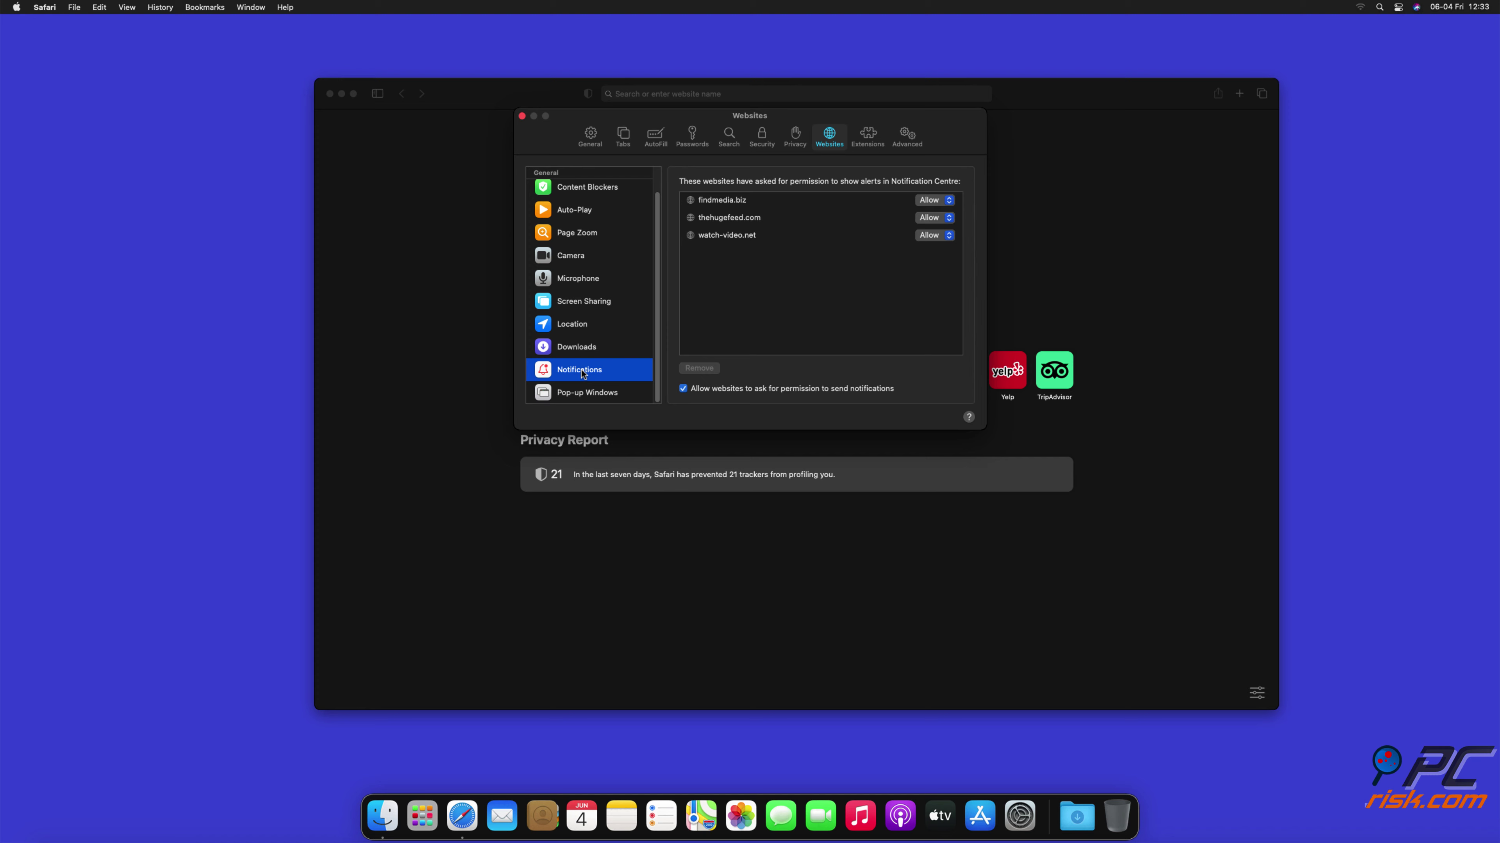
click(943, 217)
click(932, 250)
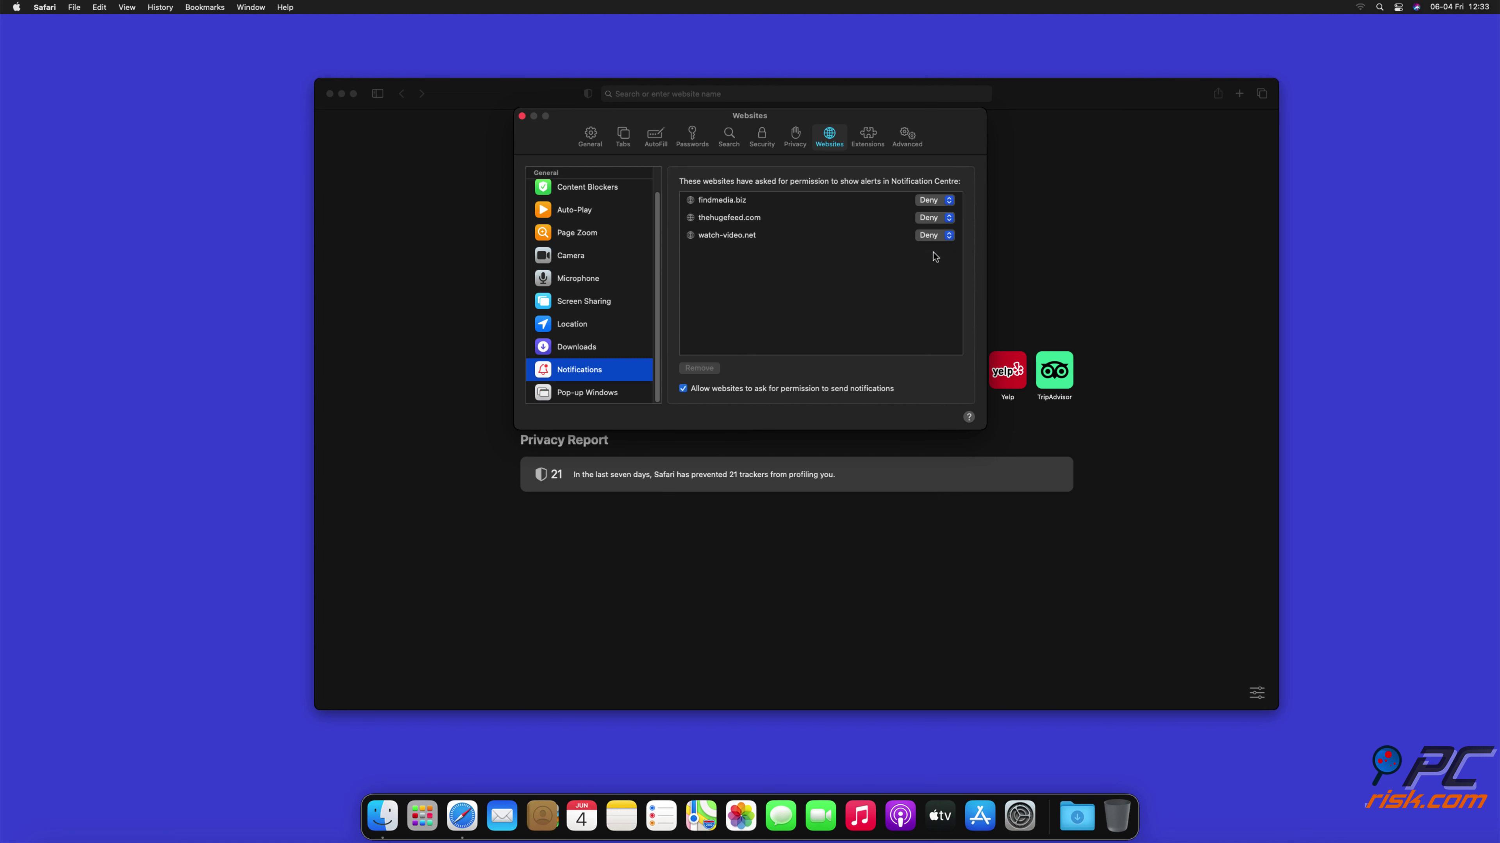
click(522, 116)
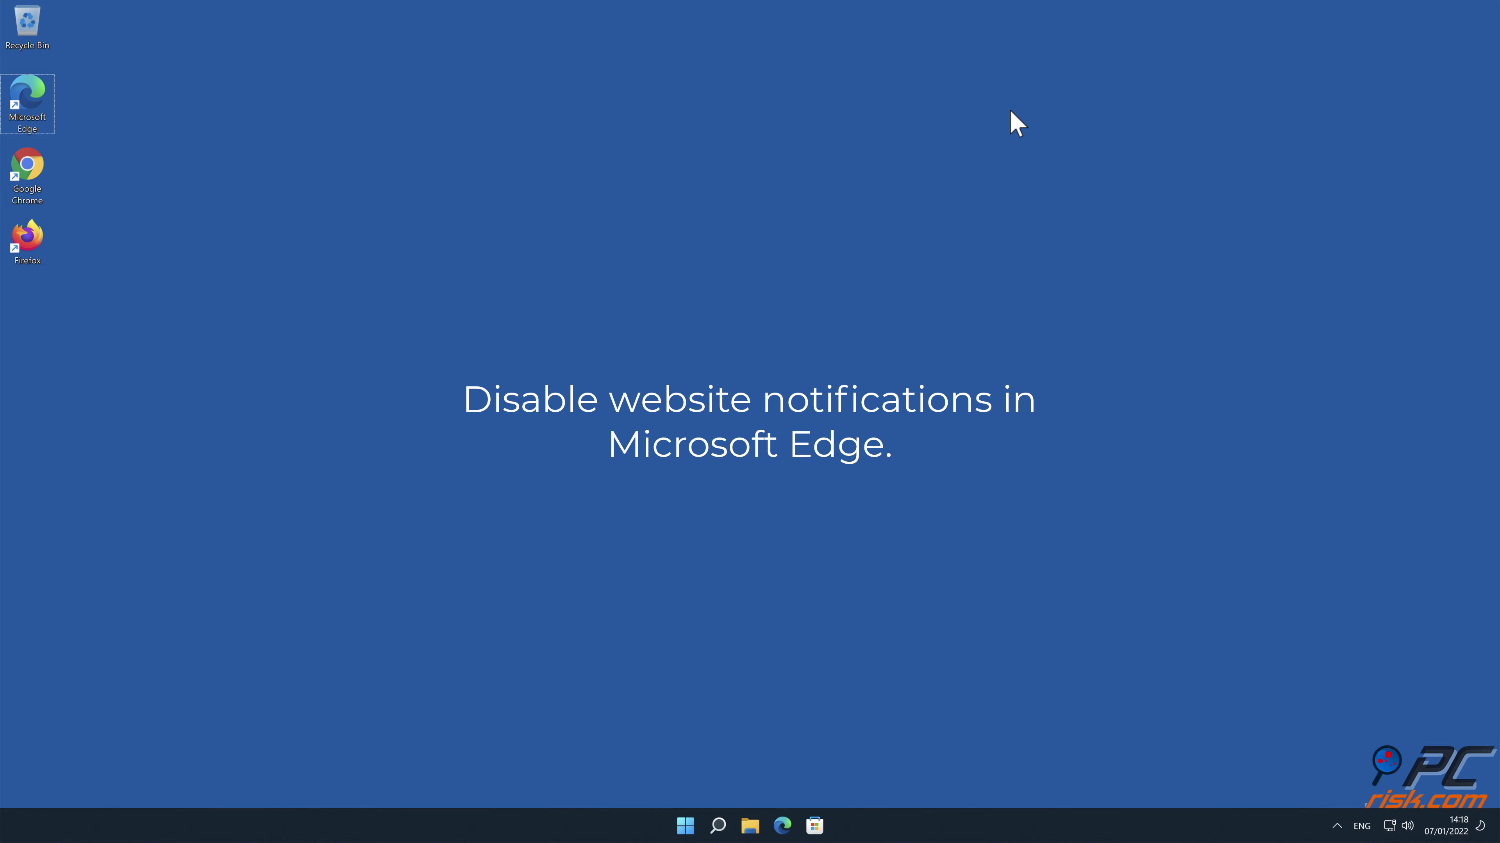
Launch Edge and go to Settings > Cookies and site permissions > Notifications
double_click(34, 104)
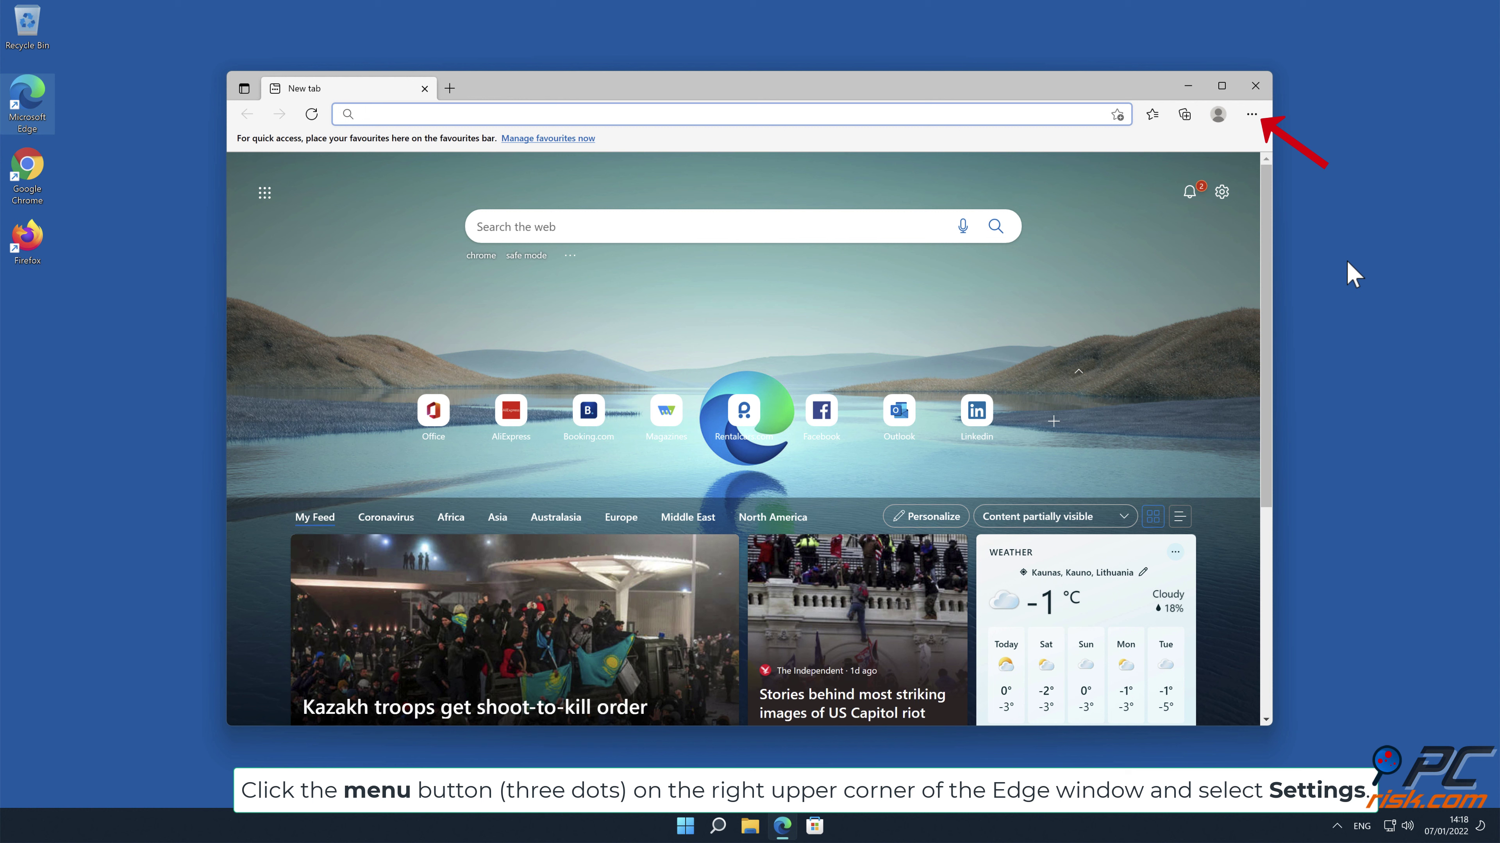
click(1253, 115)
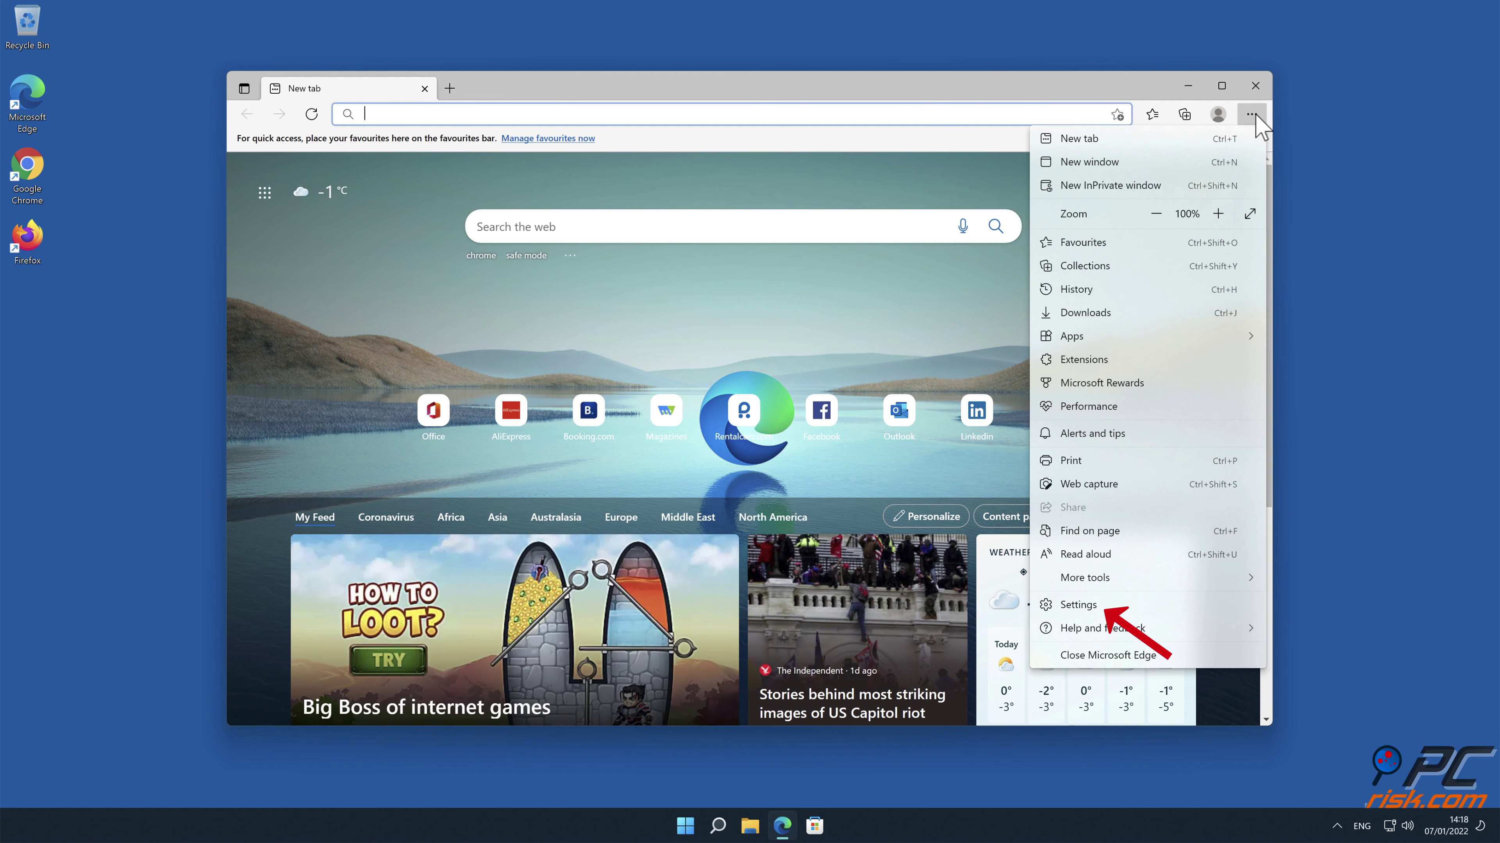
click(1122, 605)
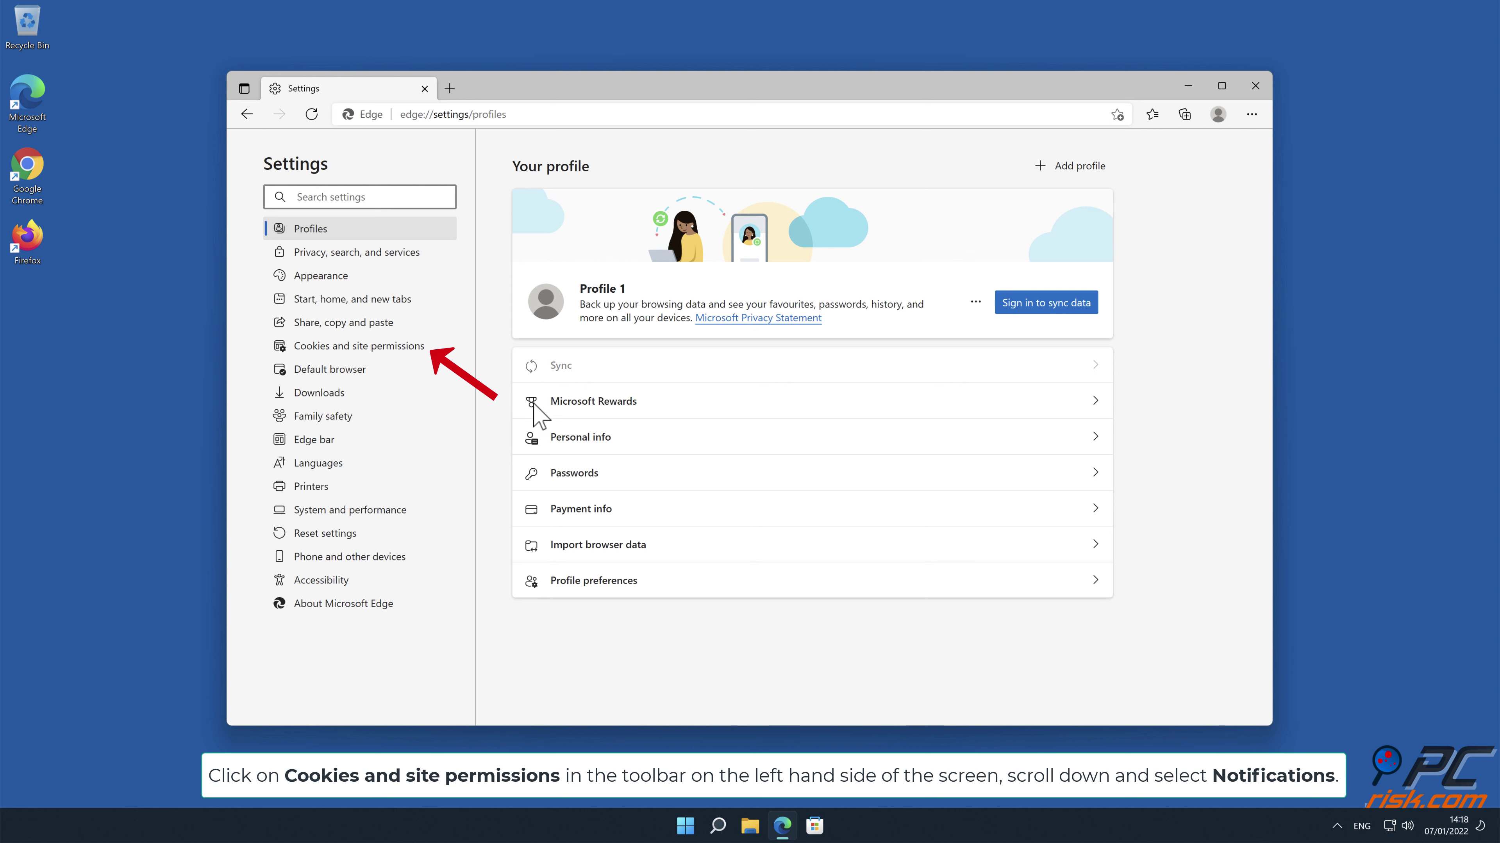
click(413, 348)
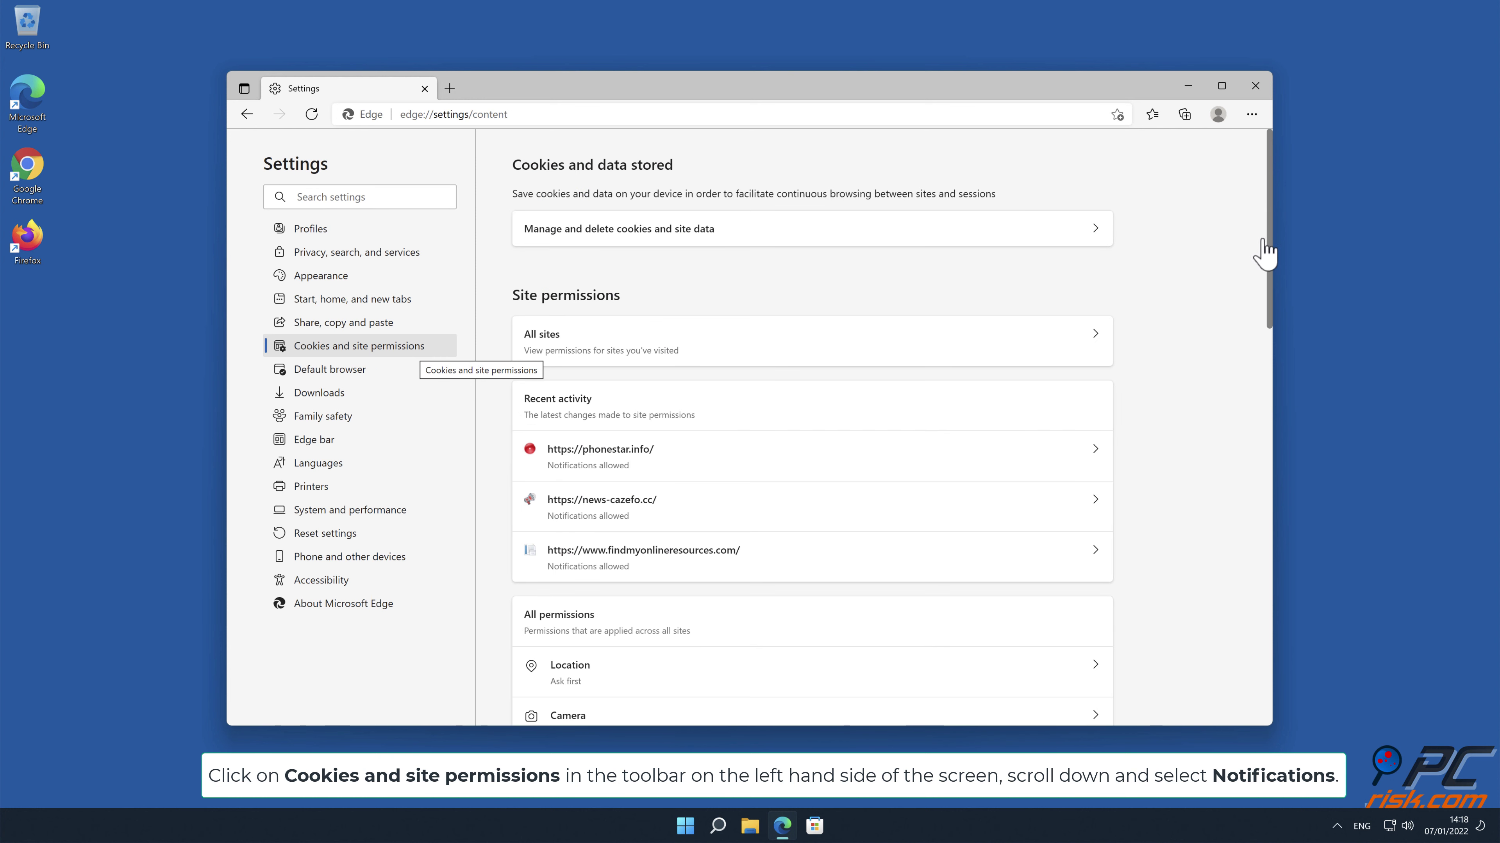
drag(1269, 236, 1272, 388)
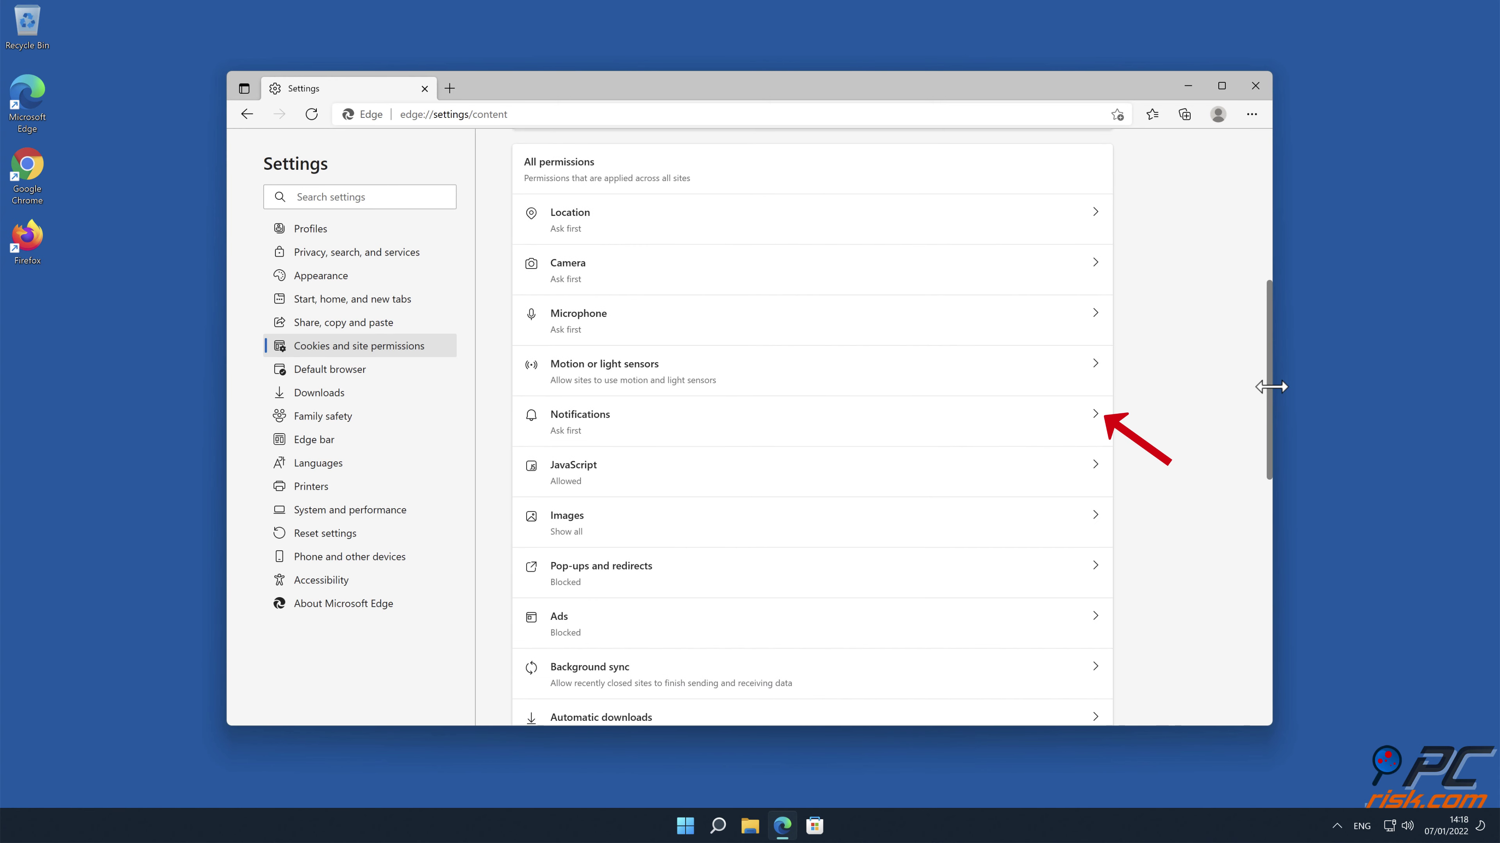
click(1091, 415)
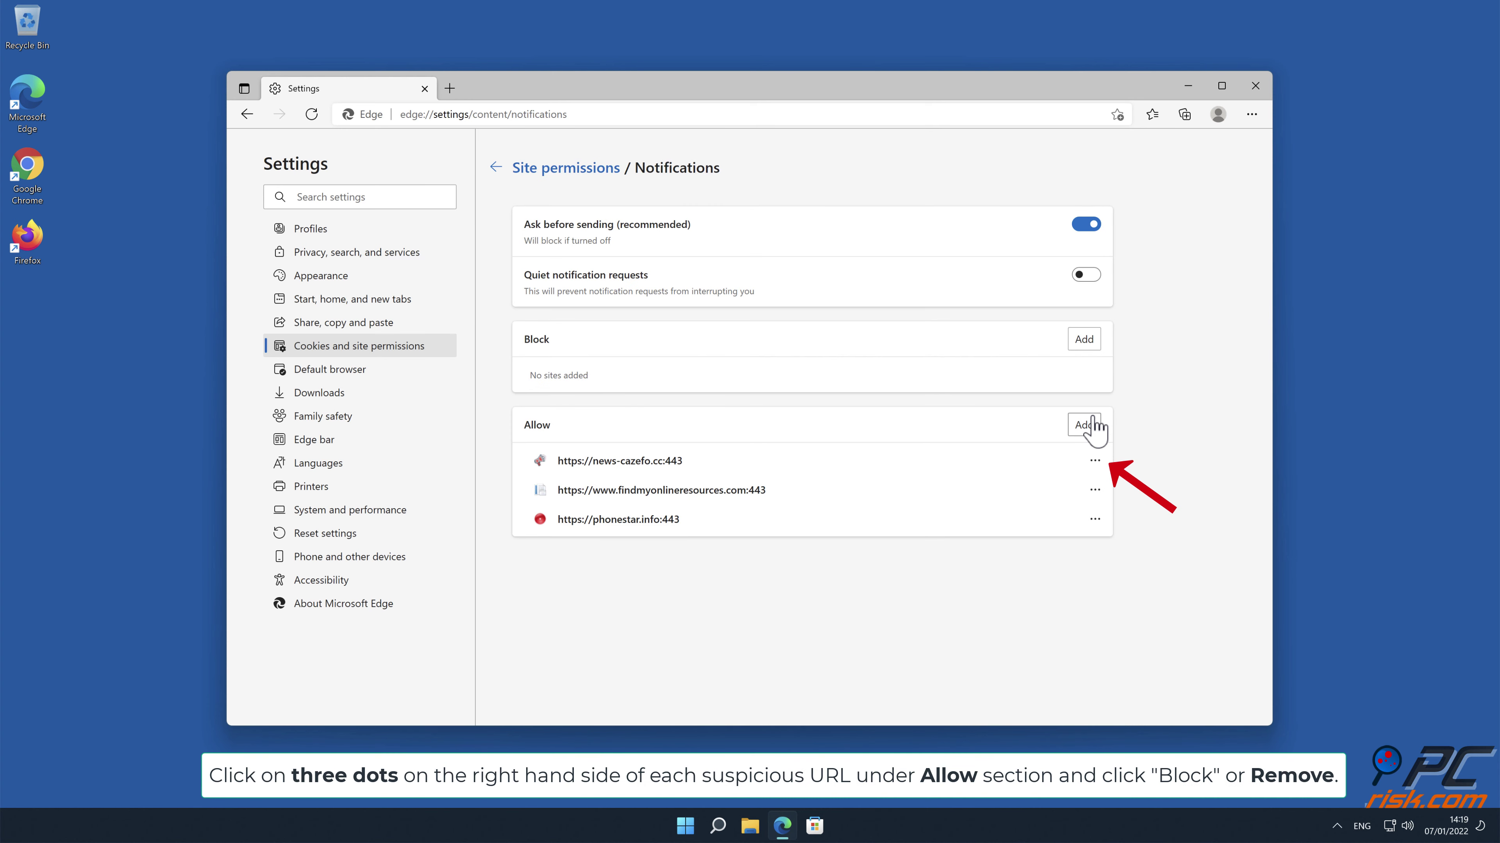
Remove news-cazefo.cc, findmyonlineresources.com and phonestar.info from Edge's Allow list, then close Edge
click(1095, 461)
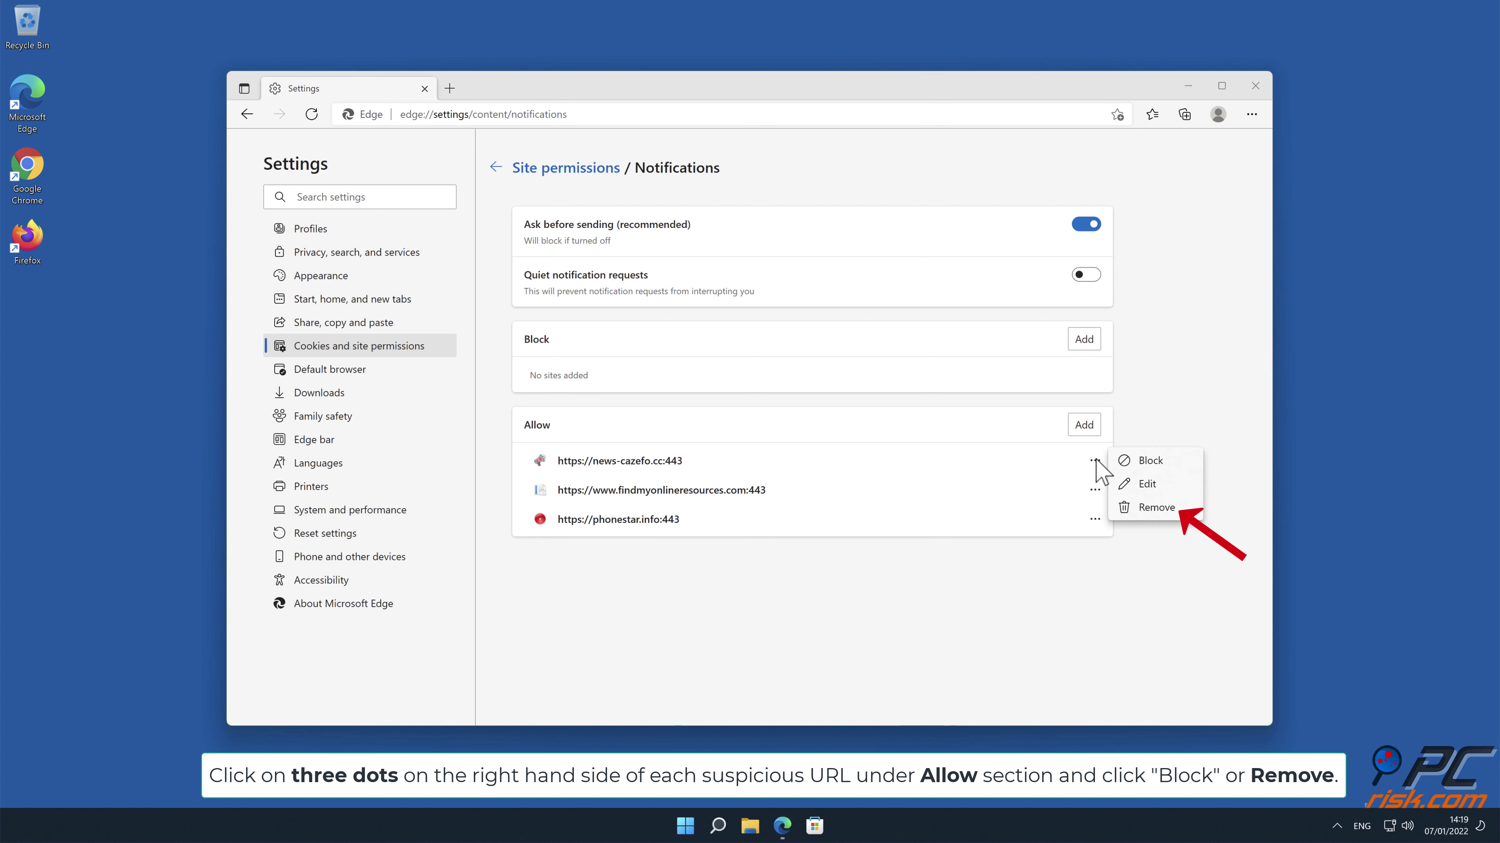
click(1157, 509)
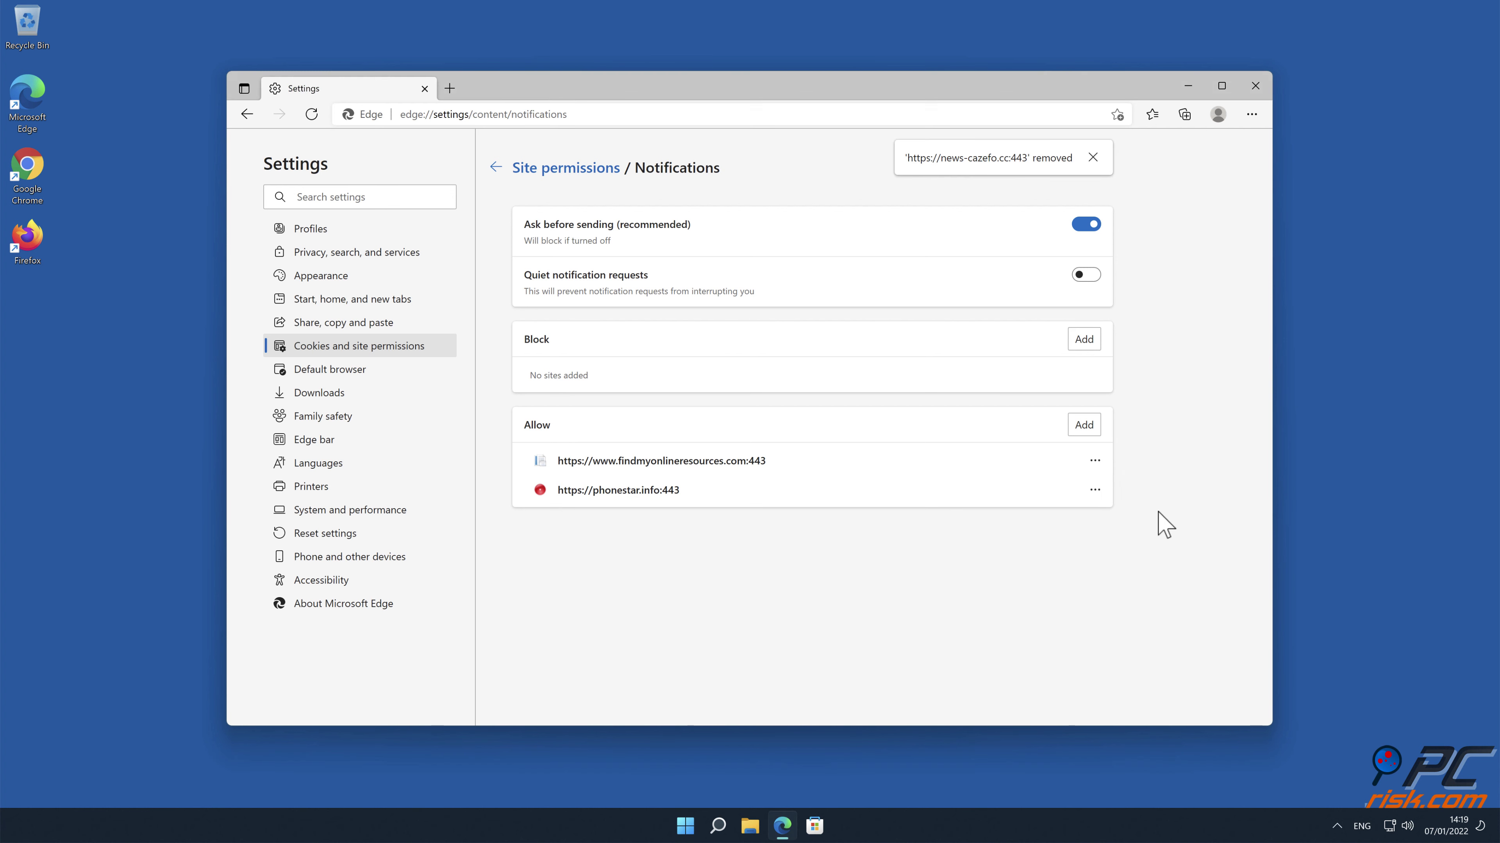
click(1096, 462)
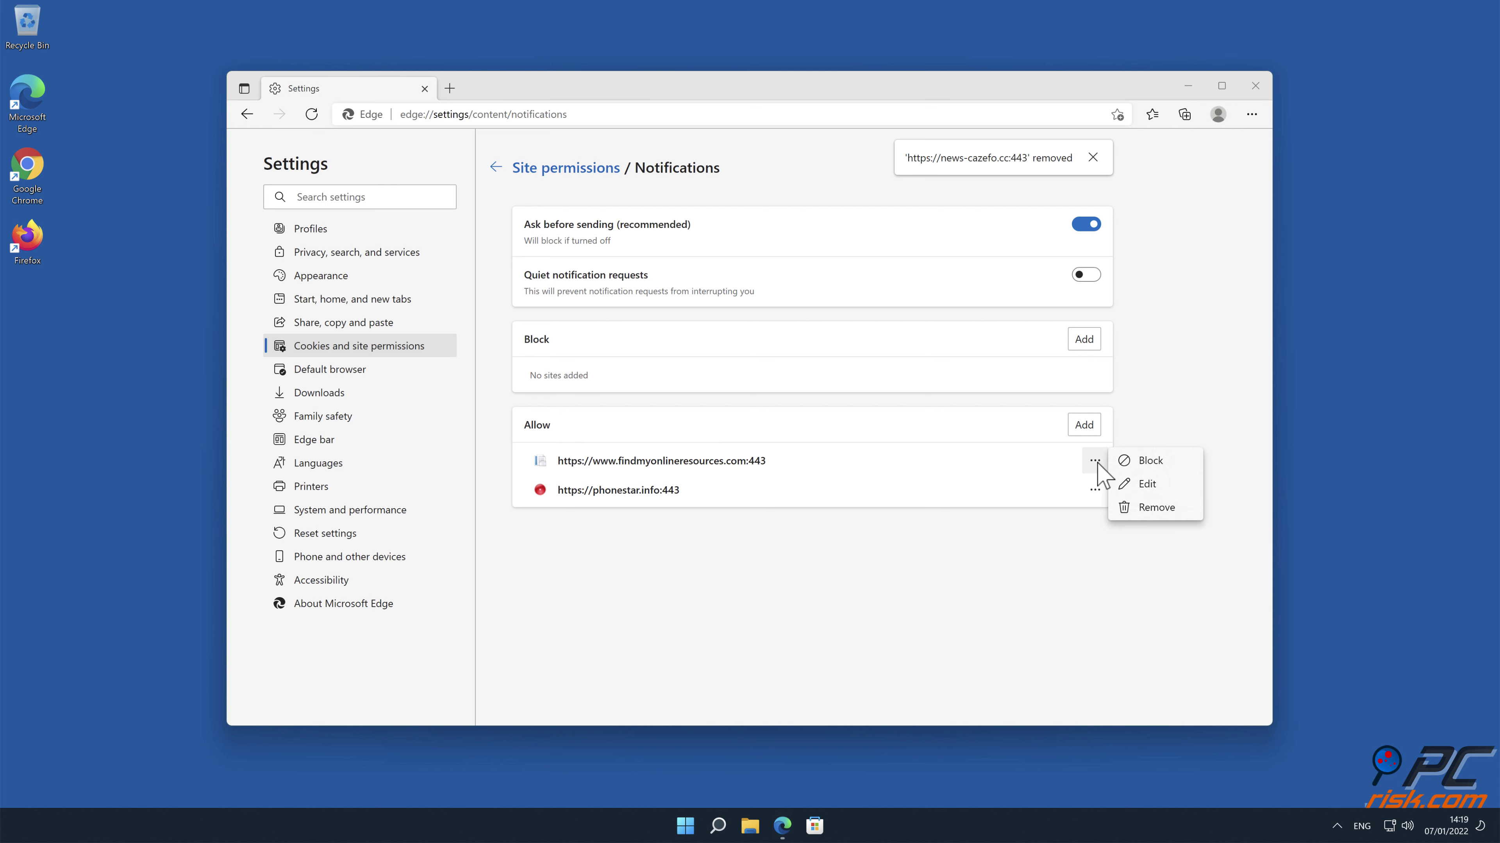
click(1158, 509)
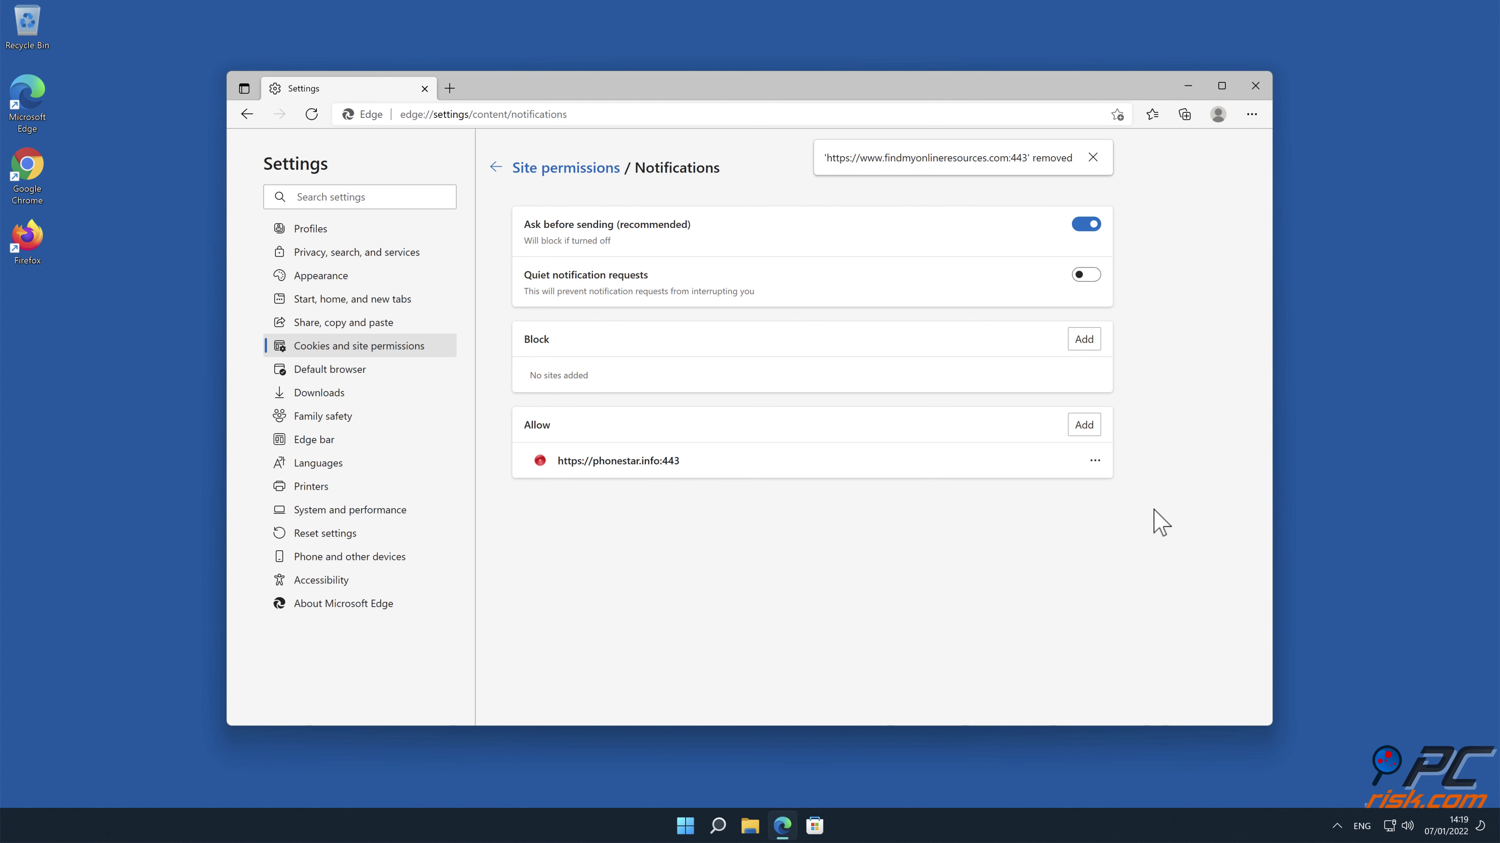
click(1097, 463)
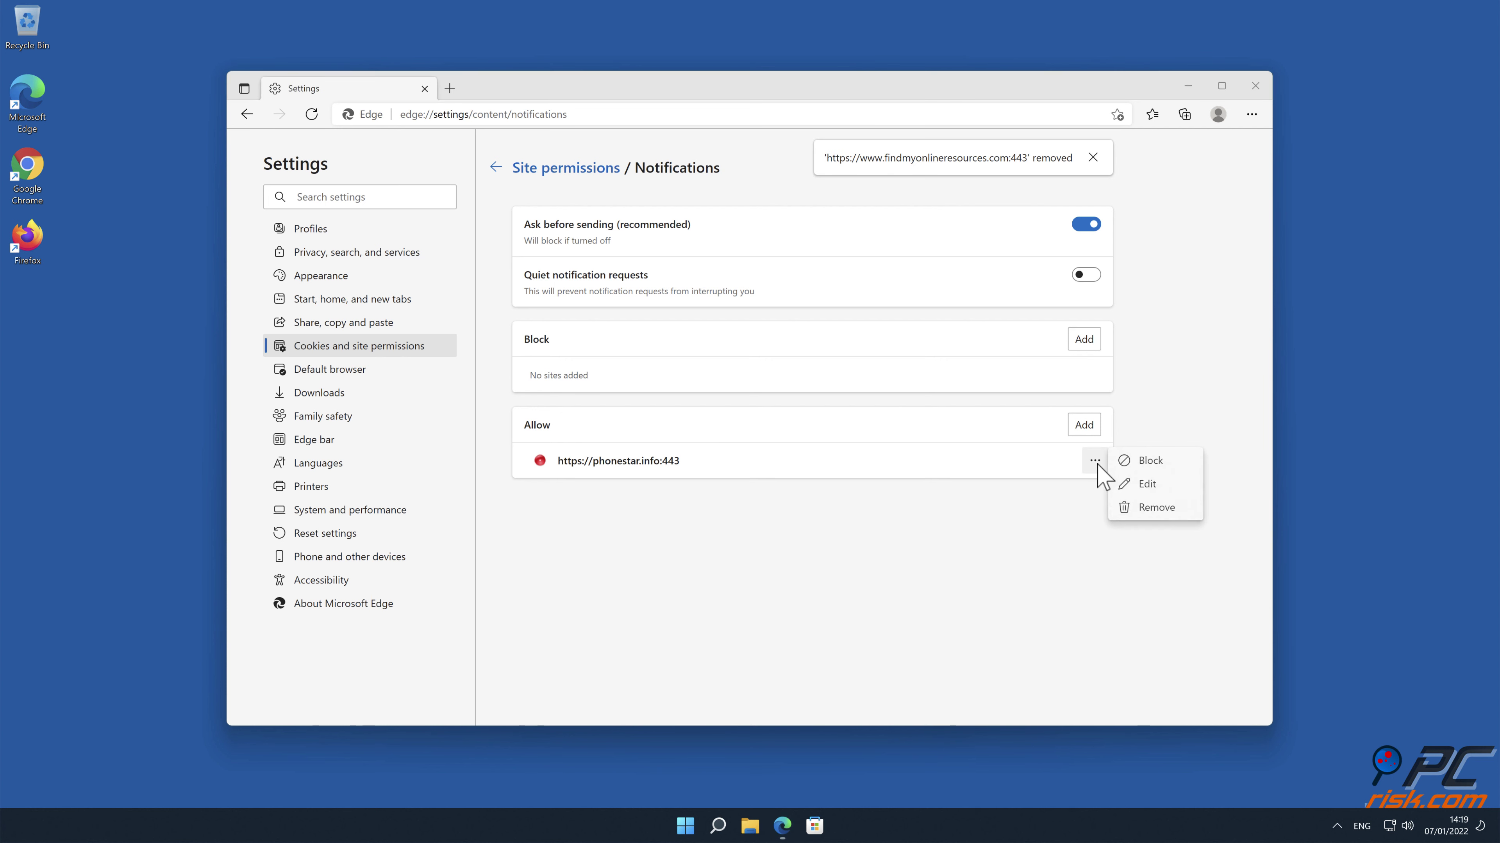
click(1145, 507)
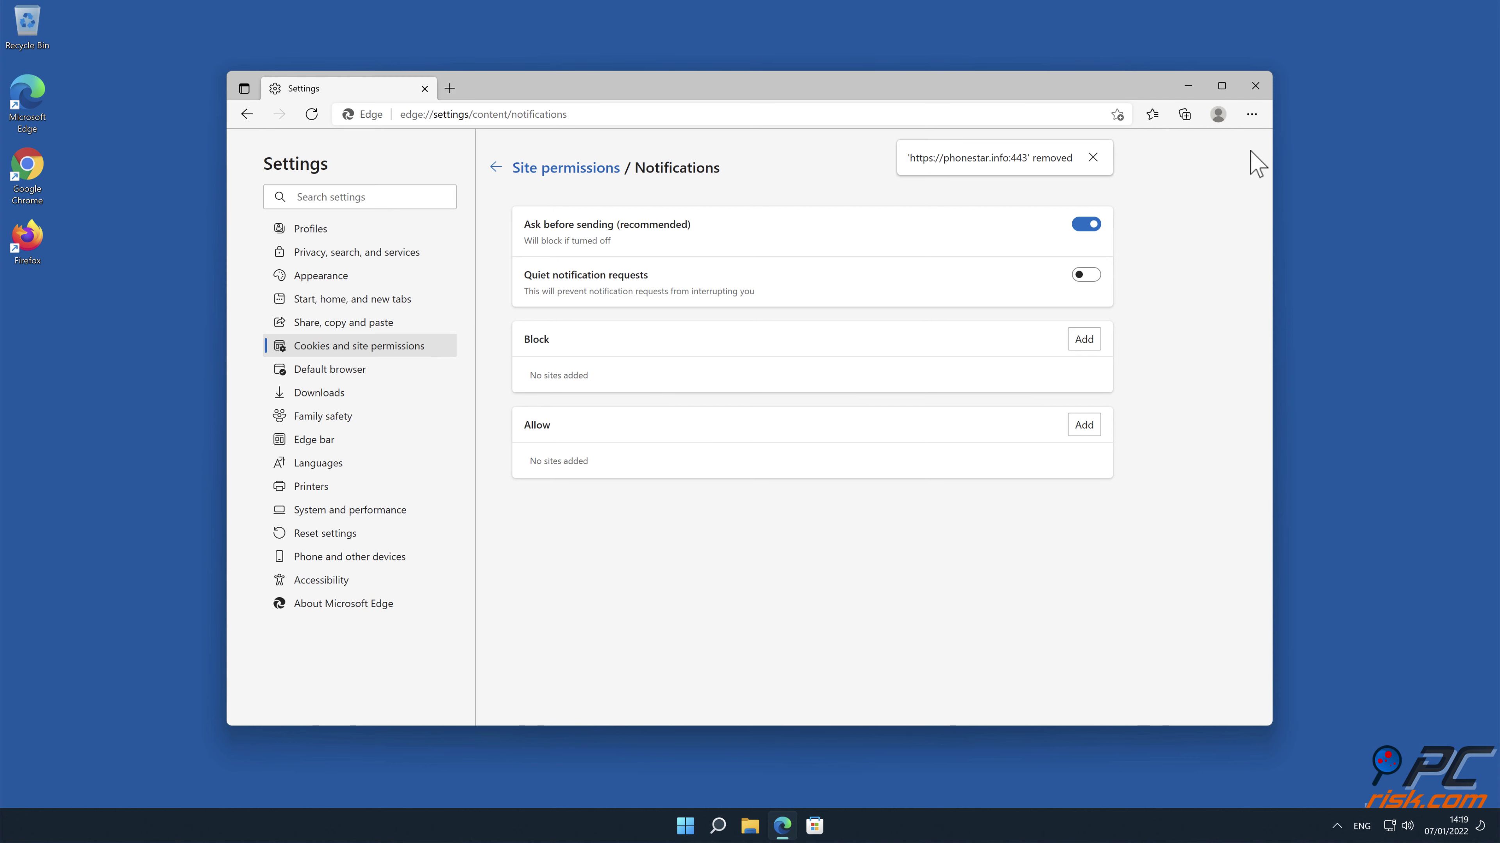
click(1256, 85)
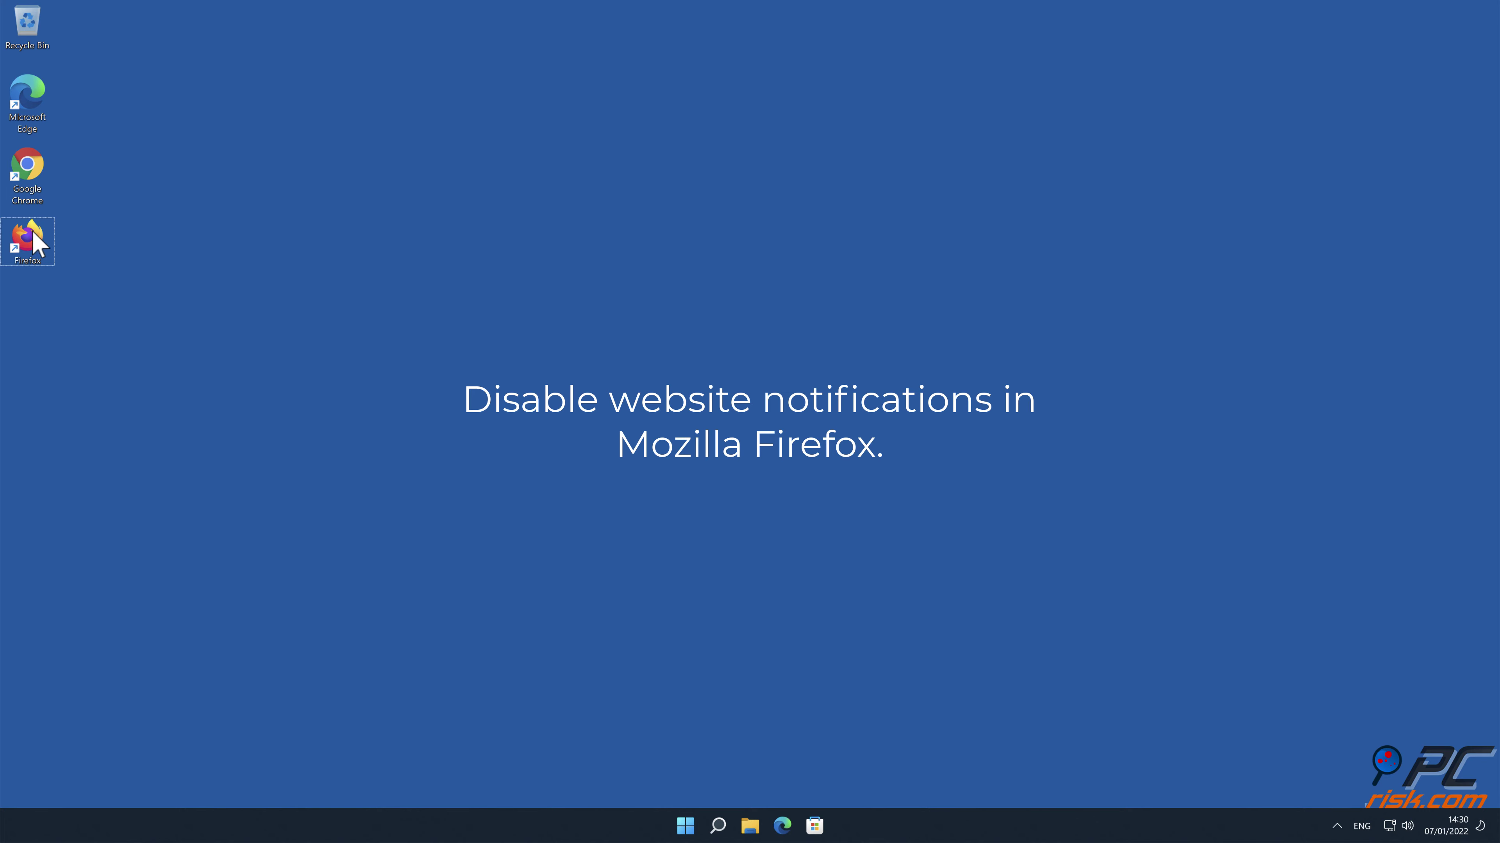
Launch Firefox and open Notification Permissions under Settings > Privacy & Security > Permissions
click(20, 240)
double_click(20, 240)
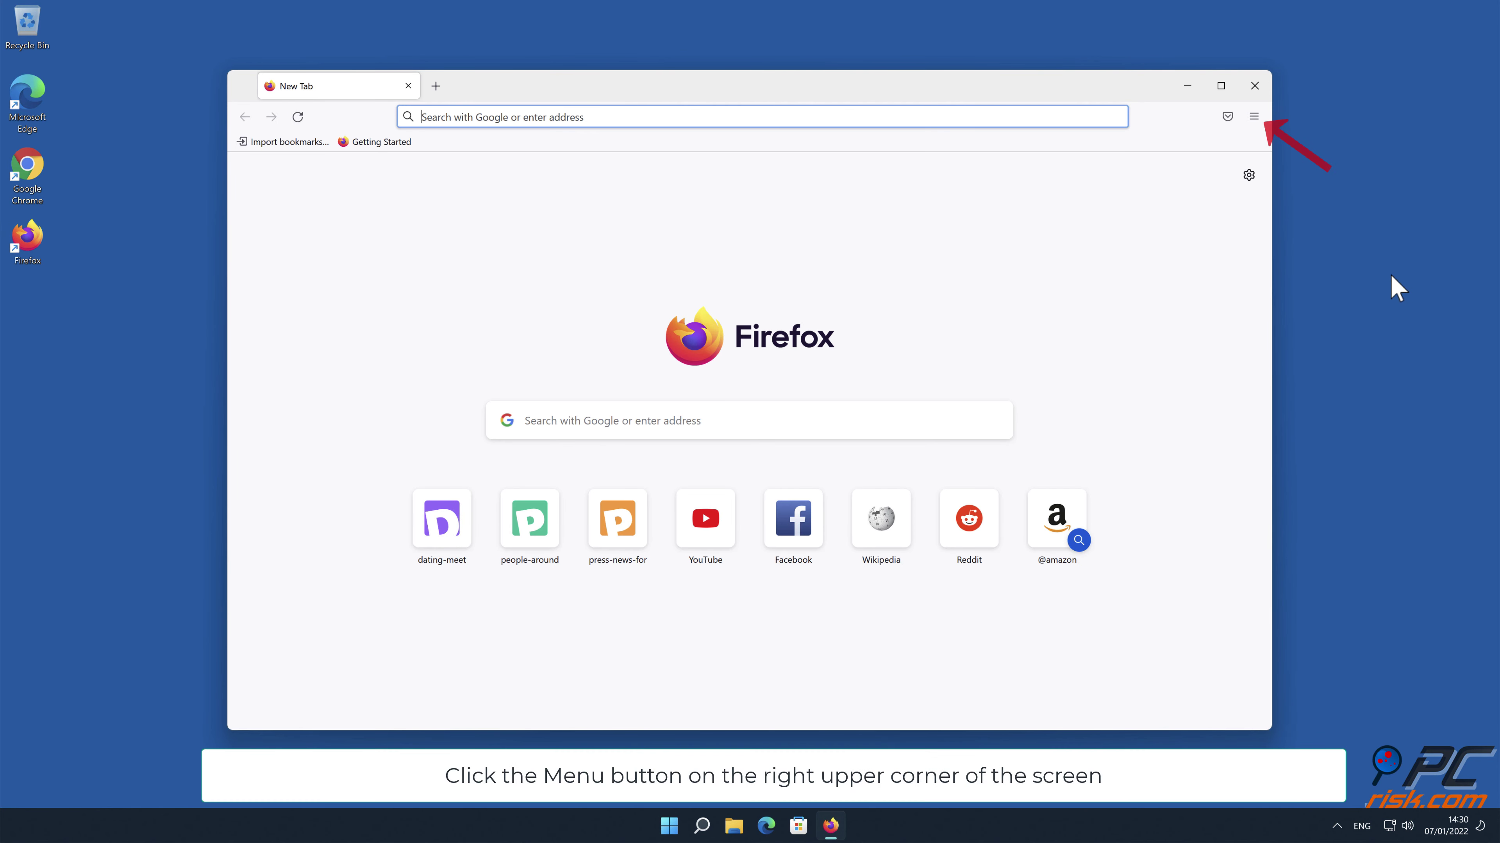
click(1253, 116)
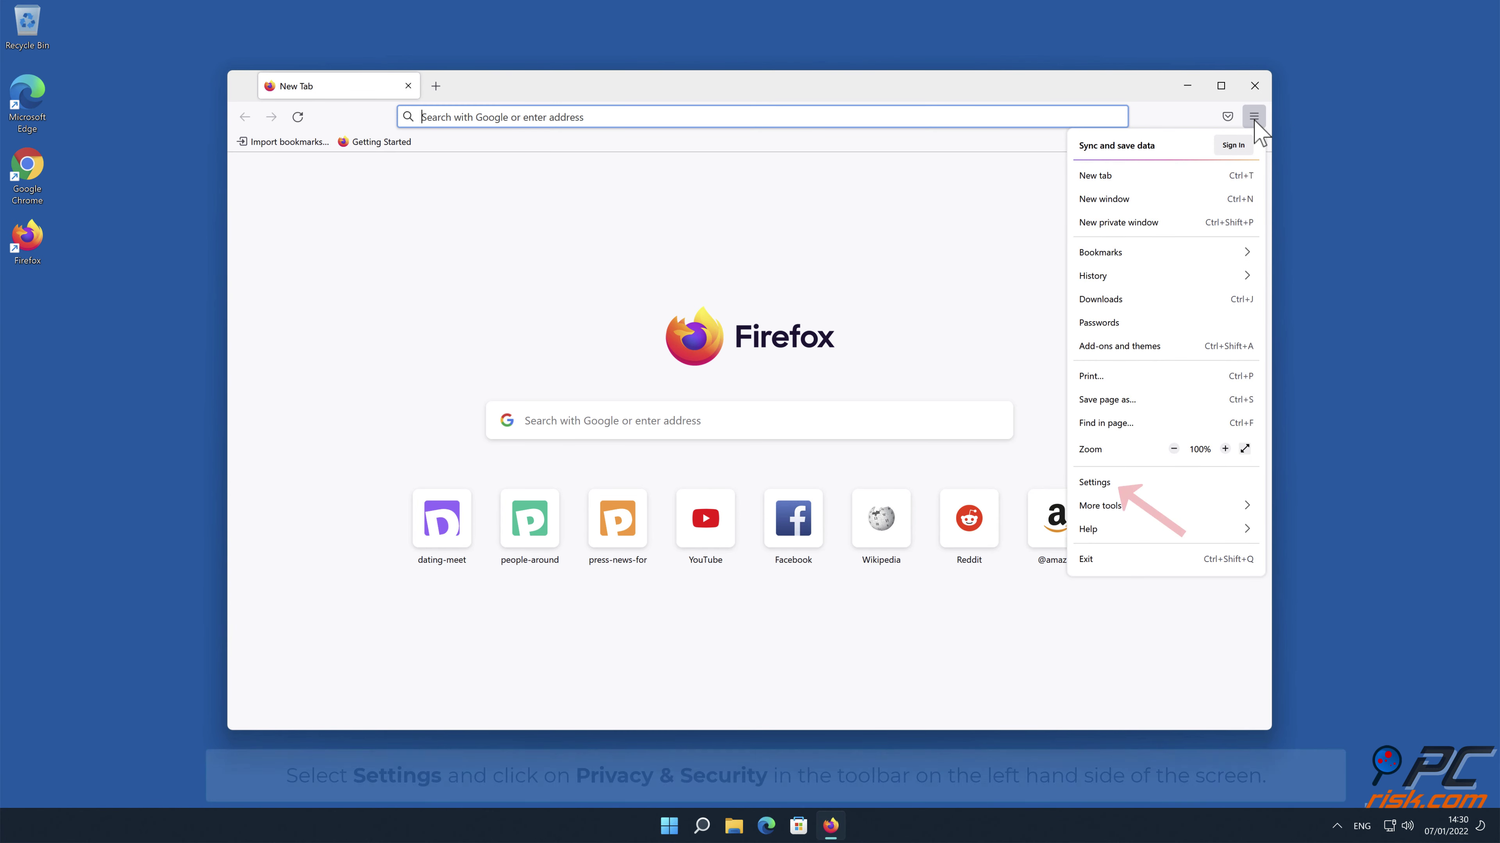
click(1174, 482)
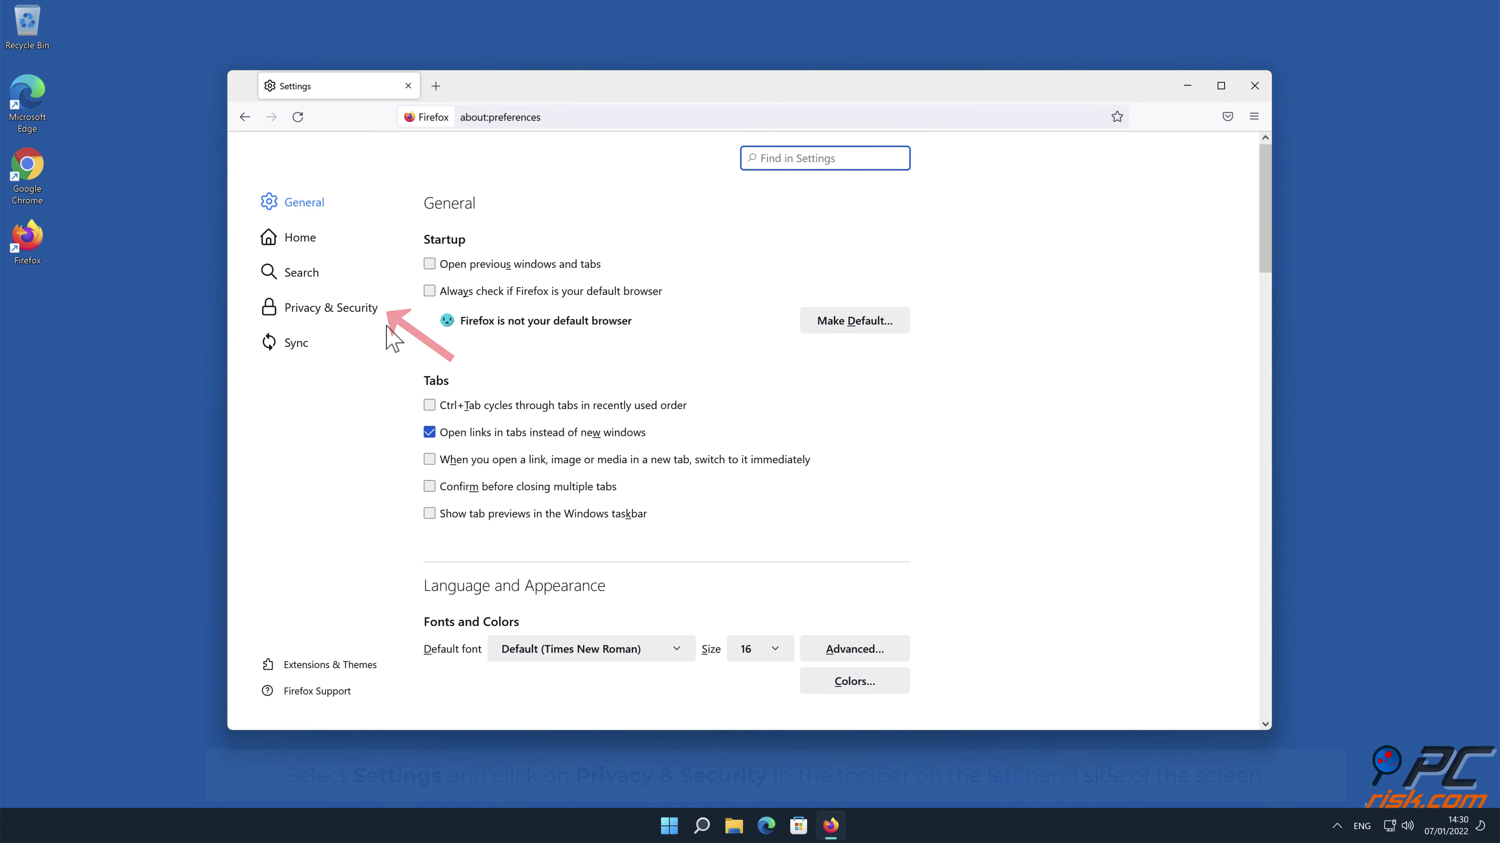
click(351, 306)
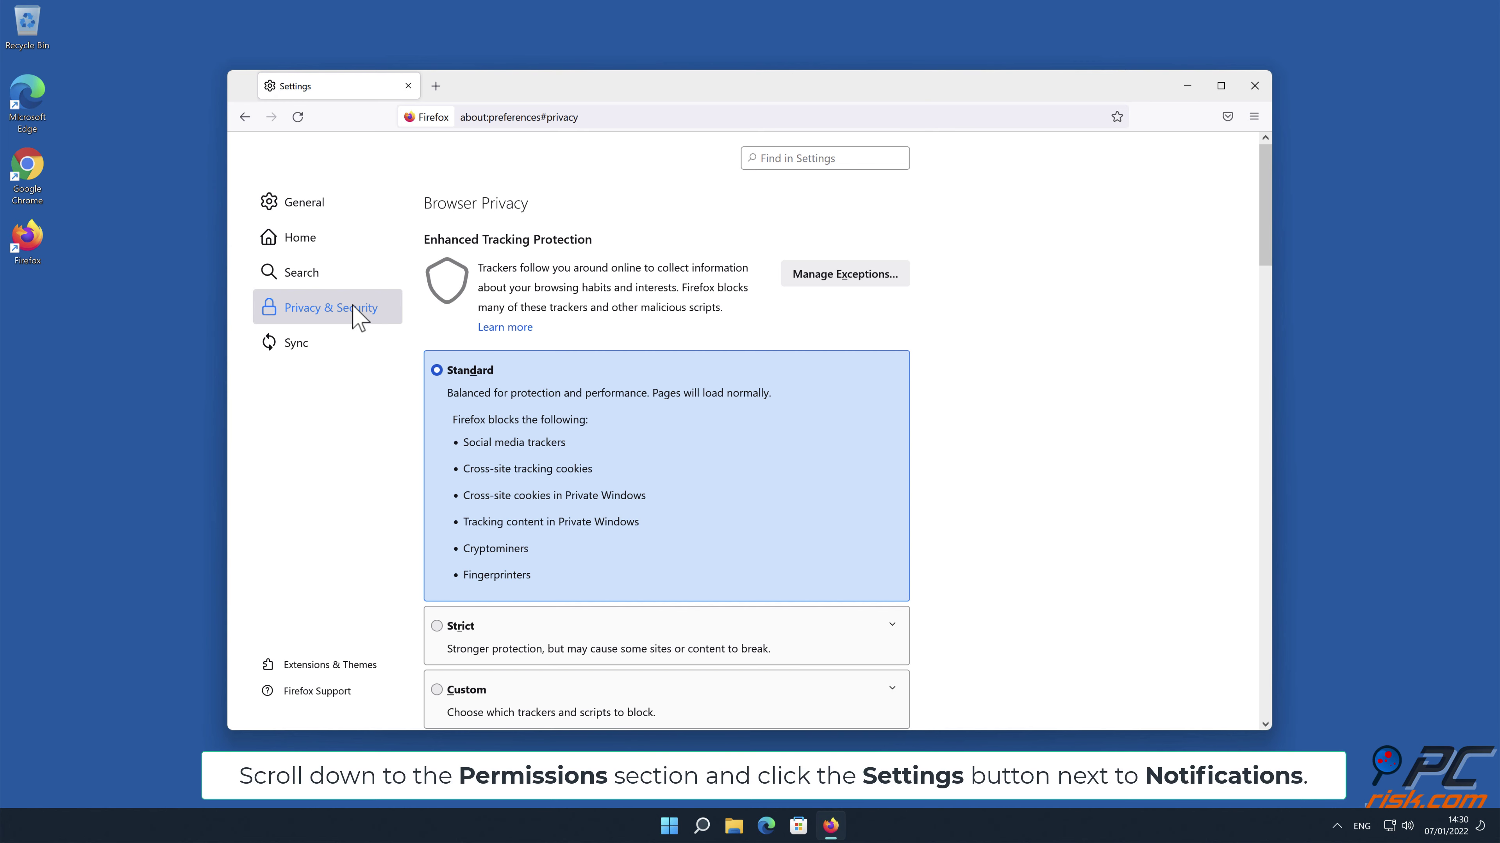
drag(1266, 200, 1264, 478)
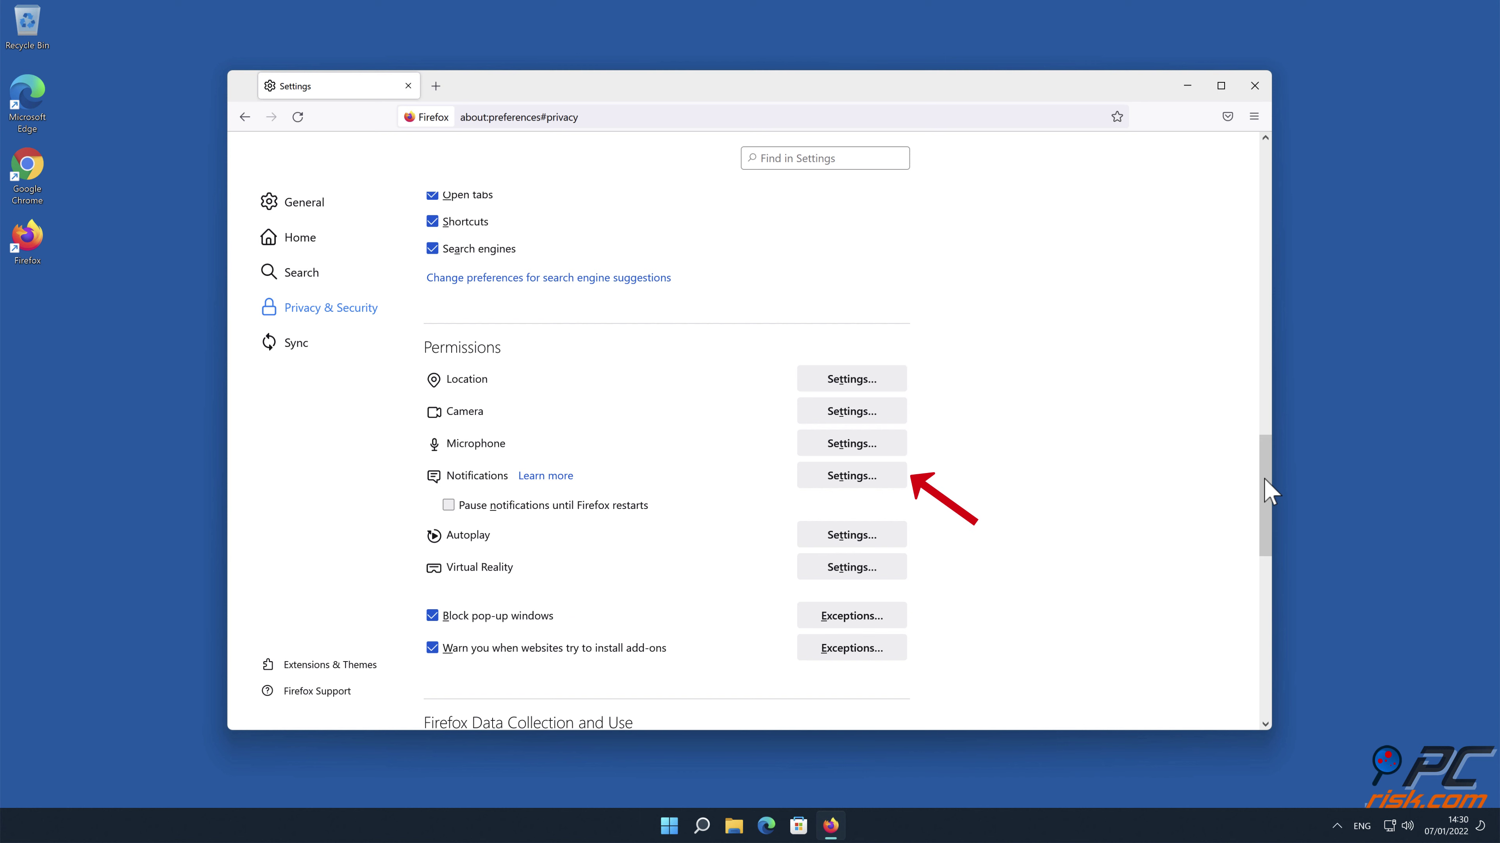
click(891, 478)
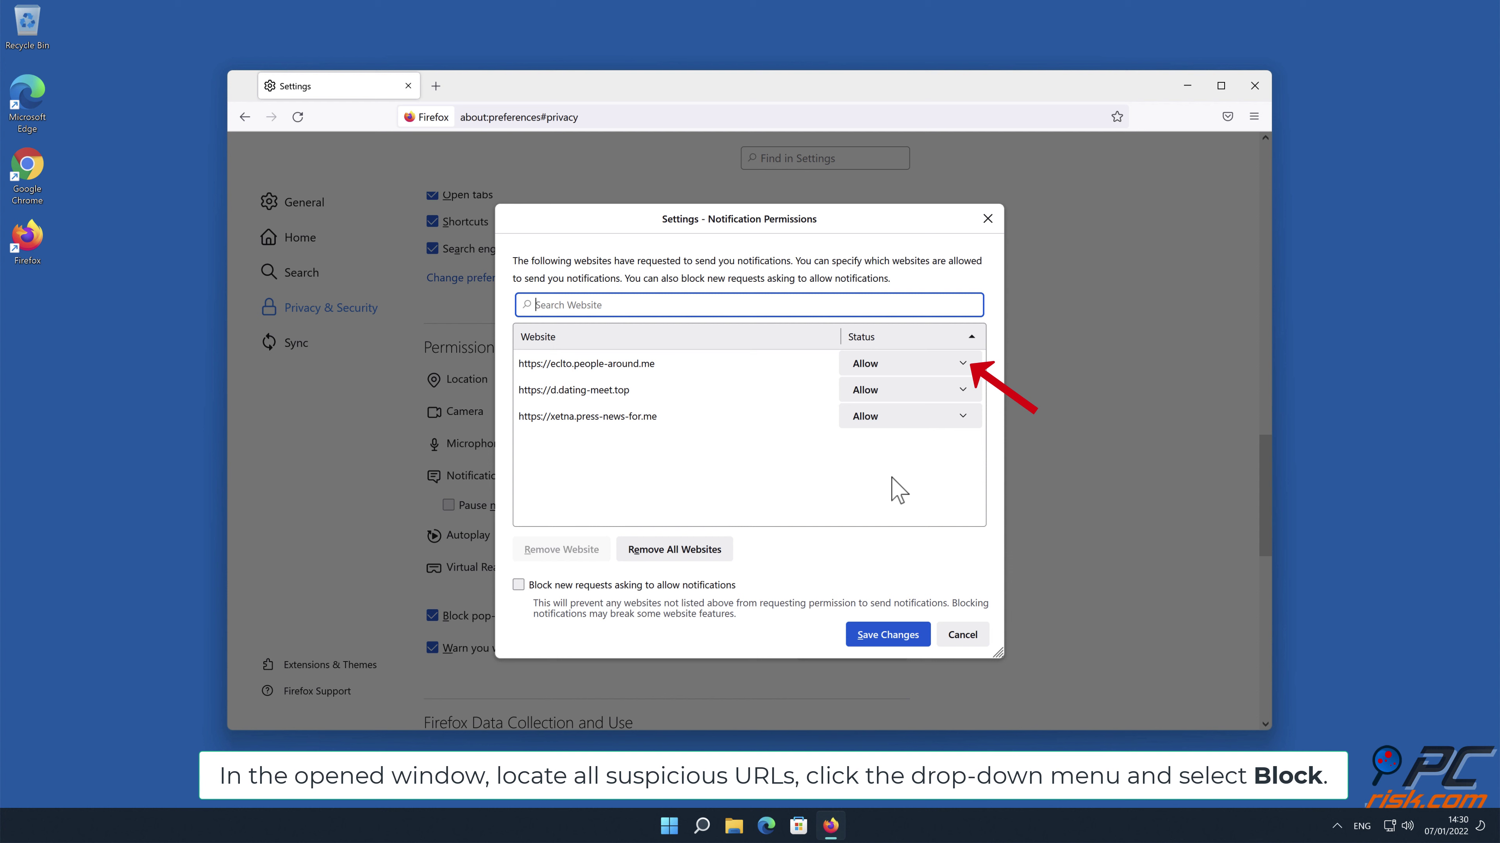
Open the Status dropdown for eclto.people-around.me to show Allow and Block
click(961, 363)
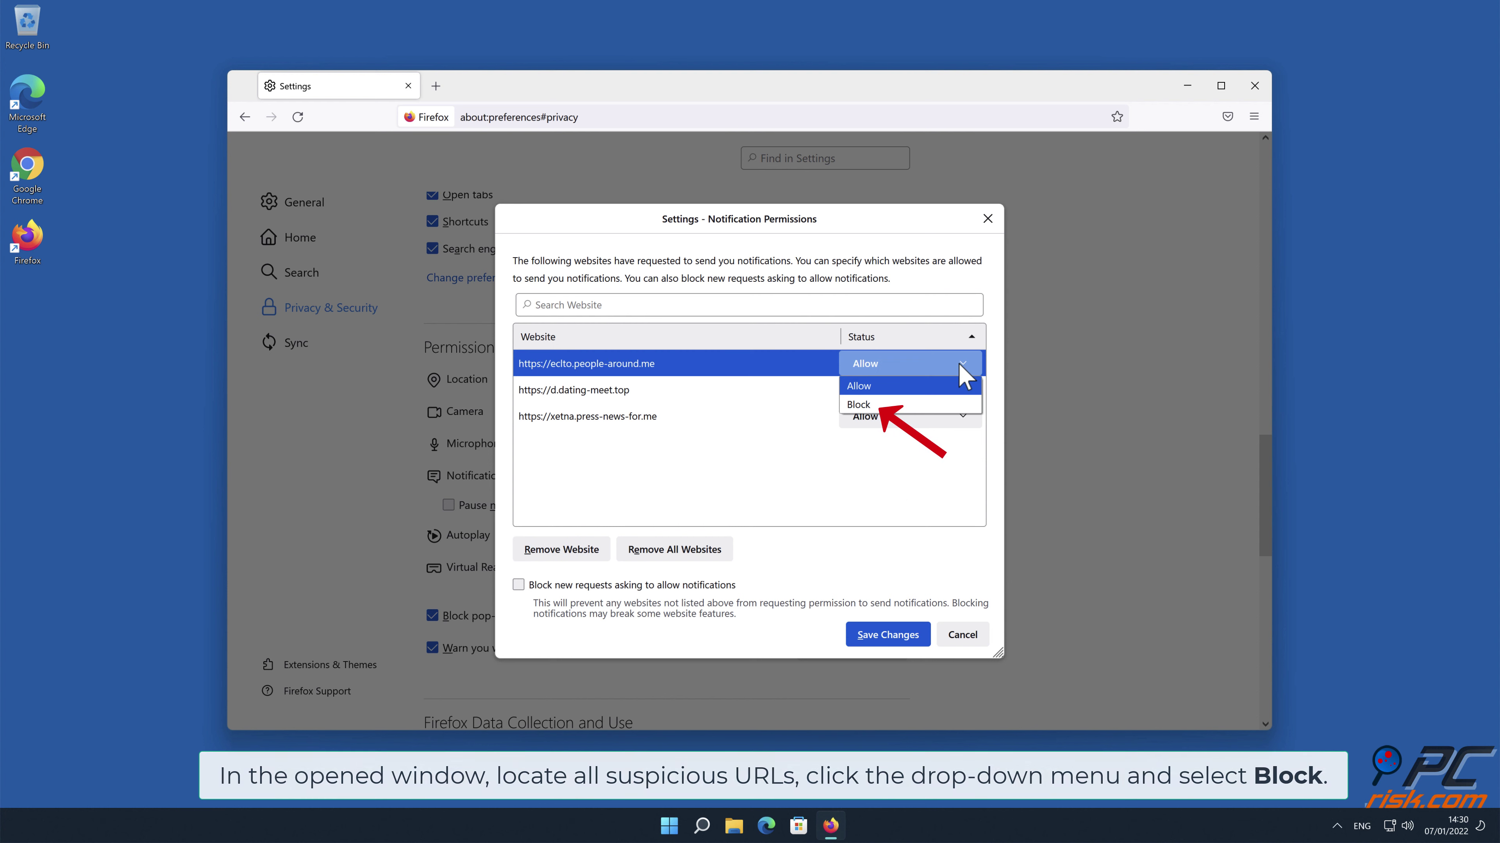